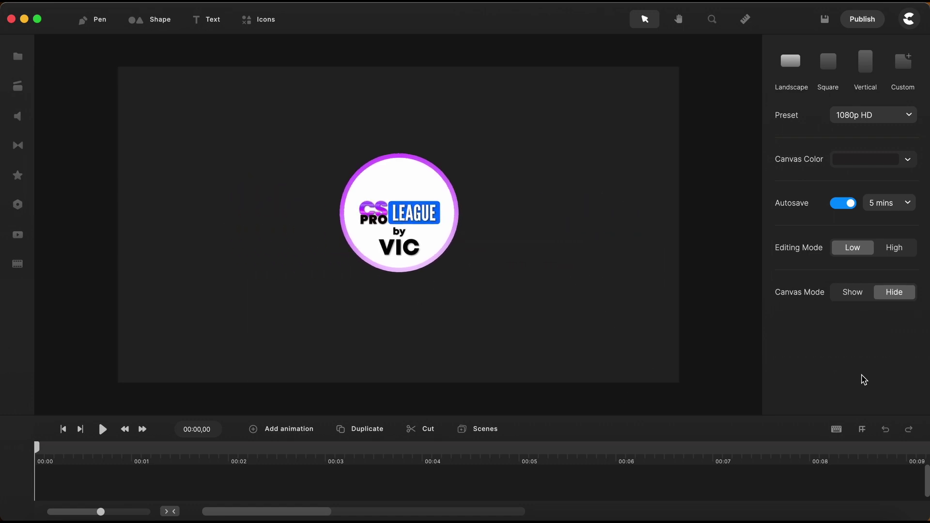
Enlarge the timeline and add the bridge night-city video from Media > Global at the start
drag(584, 417, 589, 281)
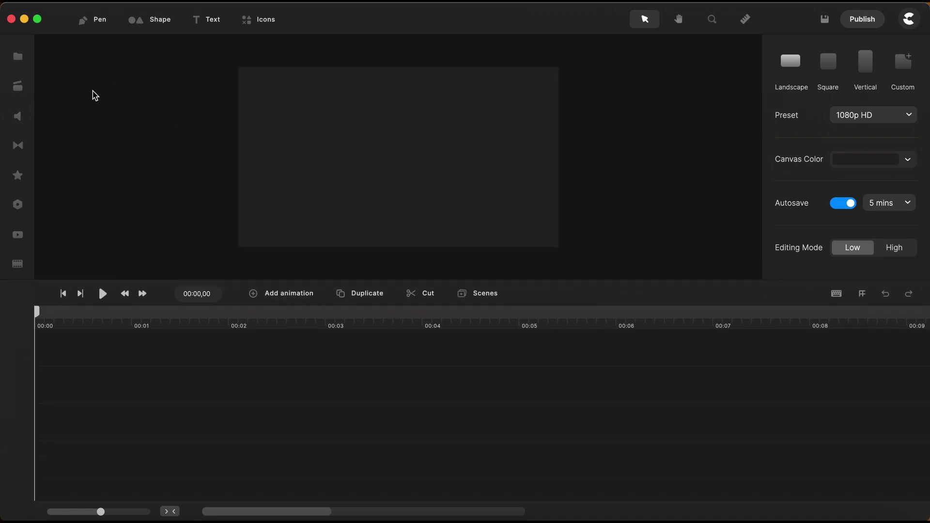
click(20, 57)
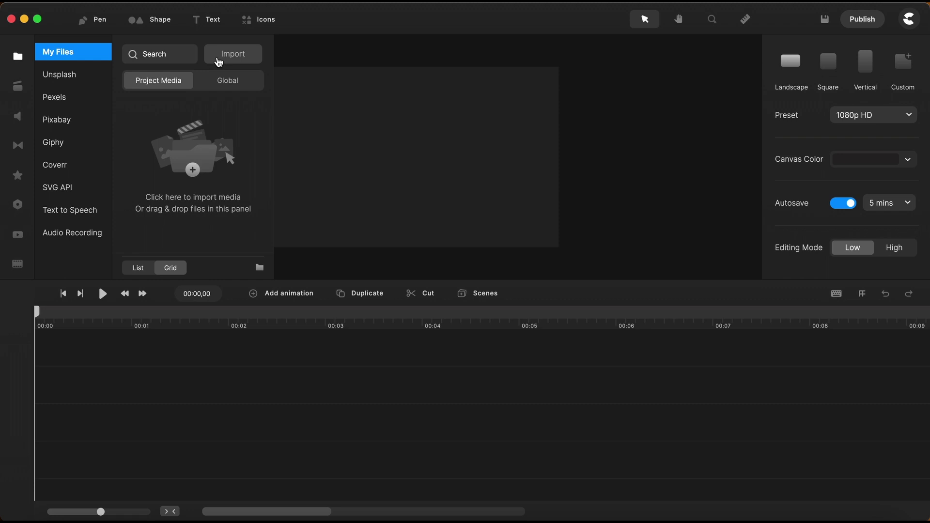
click(228, 83)
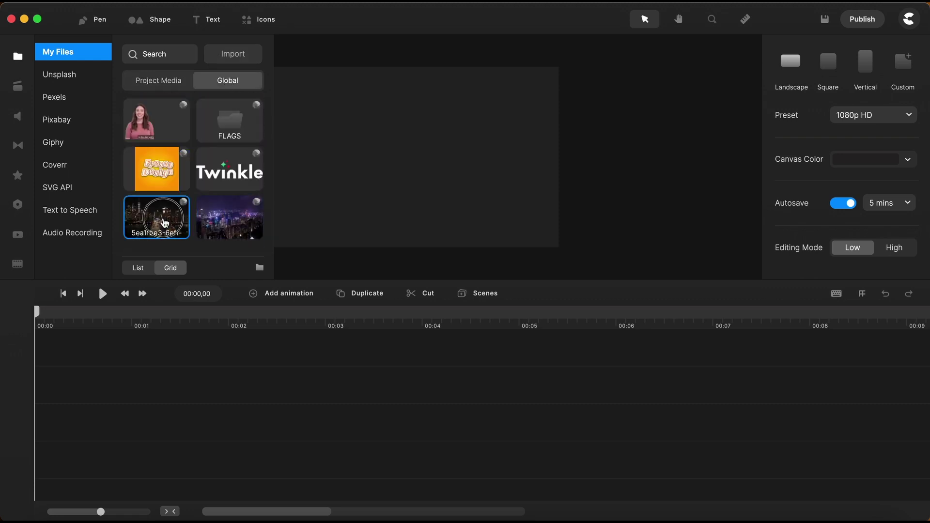
drag(163, 221, 366, 191)
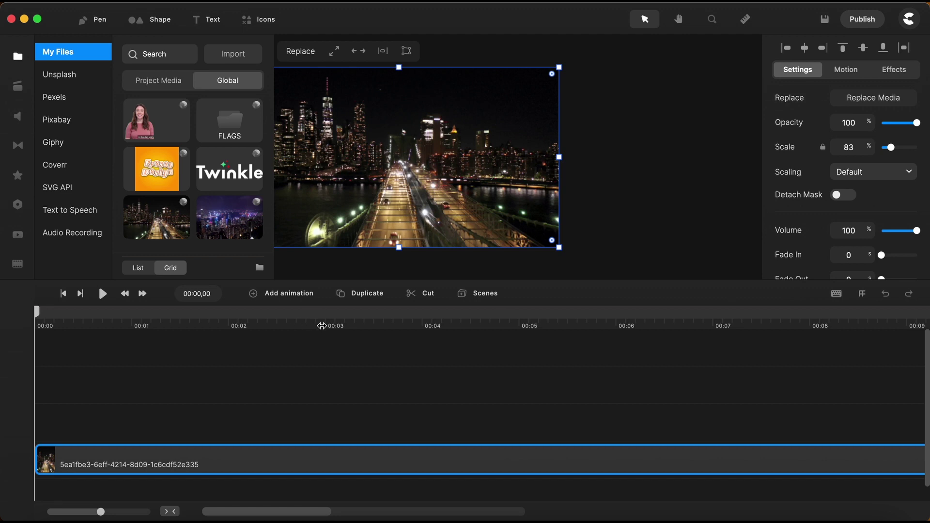
Place the harbour skyline video on its own track starting around 00:10
drag(322, 325, 112, 328)
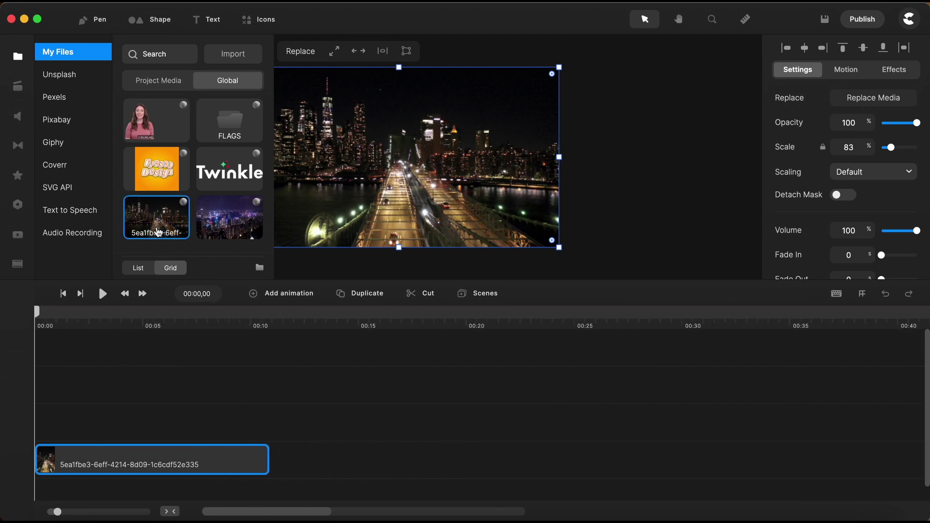
click(273, 328)
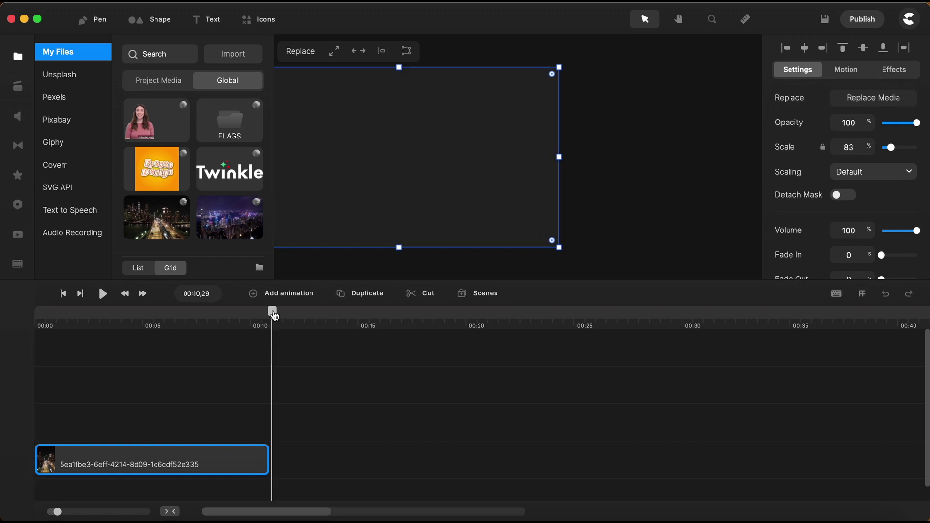
drag(274, 315, 270, 313)
drag(229, 218, 379, 222)
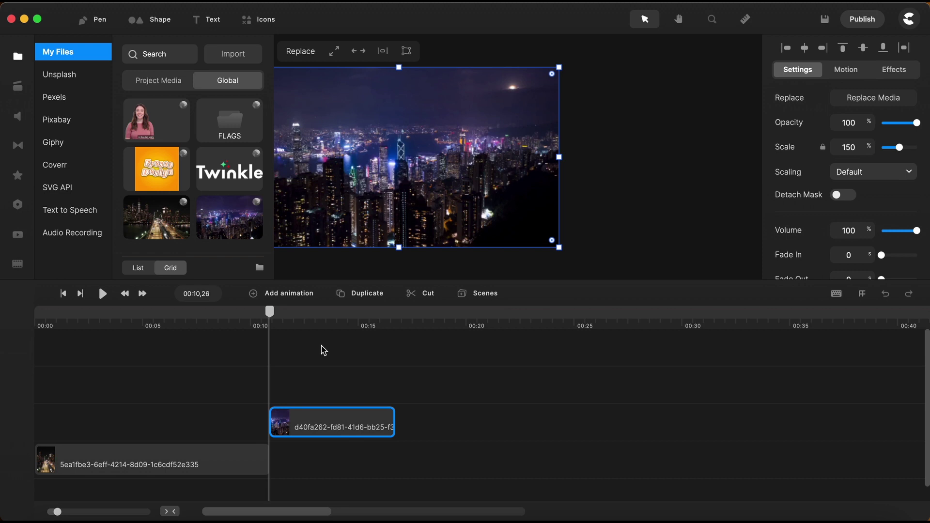
click(26, 64)
Slow the harbour skyline clip to 50% with the Clip Speed effect
click(297, 361)
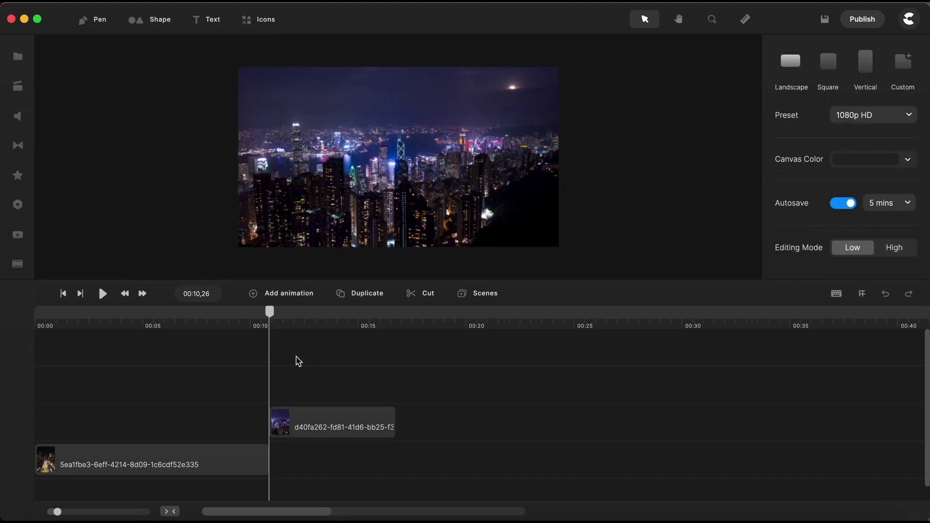
key(space)
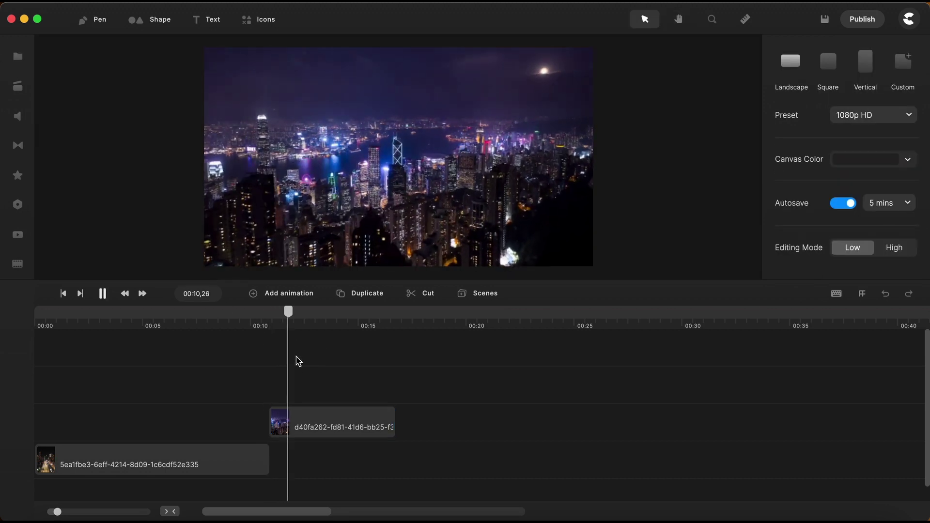
key(space)
click(348, 415)
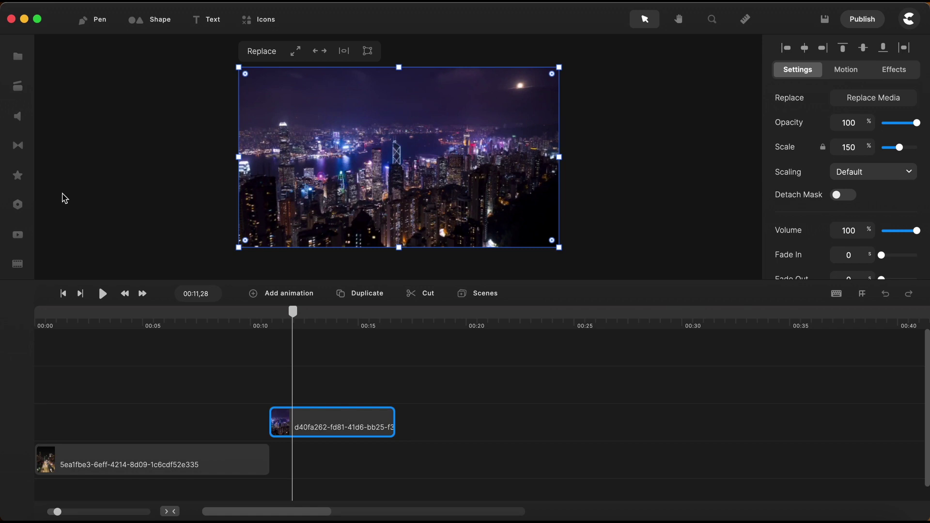
click(18, 177)
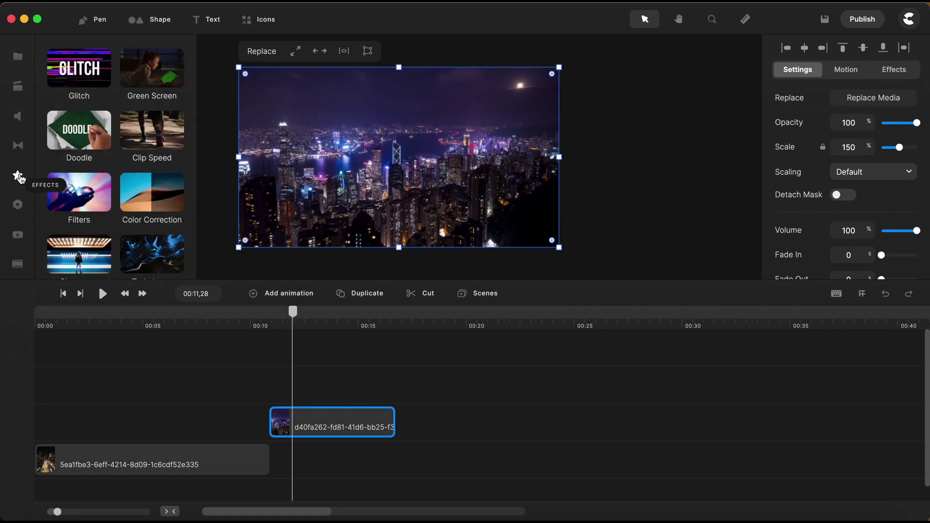
drag(156, 142, 339, 425)
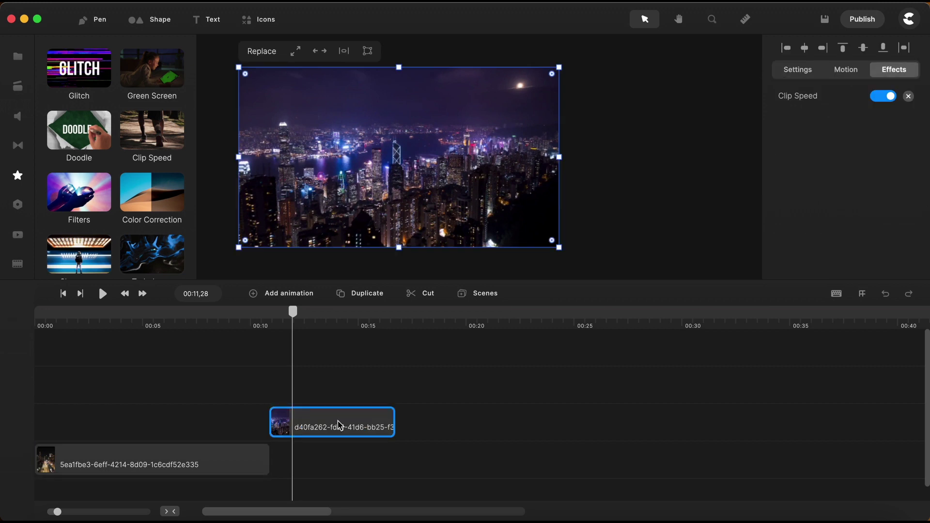
click(799, 99)
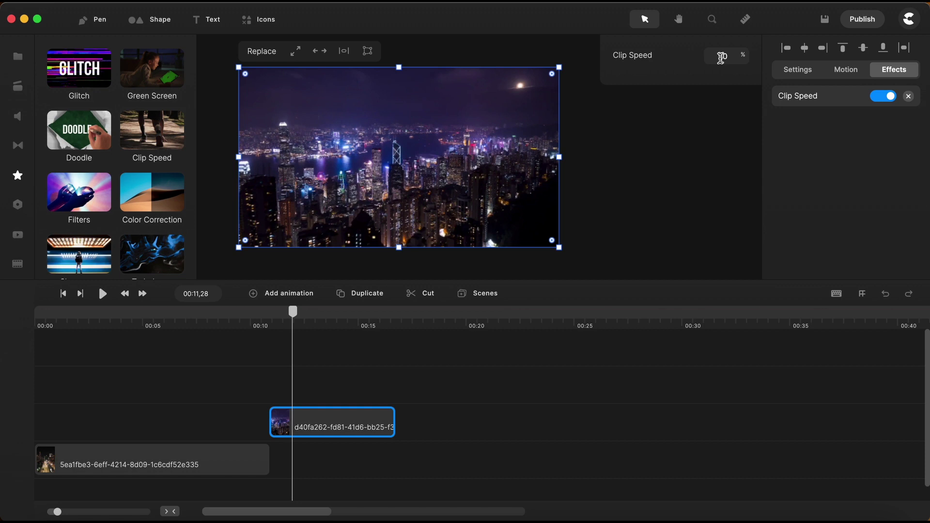
key(Return)
Preview from 00:10, then move the skyline clip onto the bridge clip's track right after it
click(375, 392)
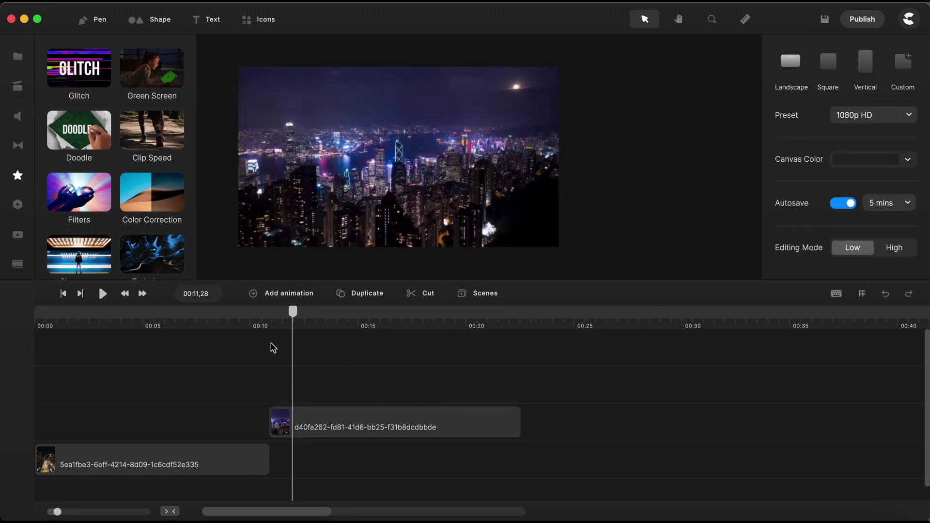
click(260, 326)
key(space)
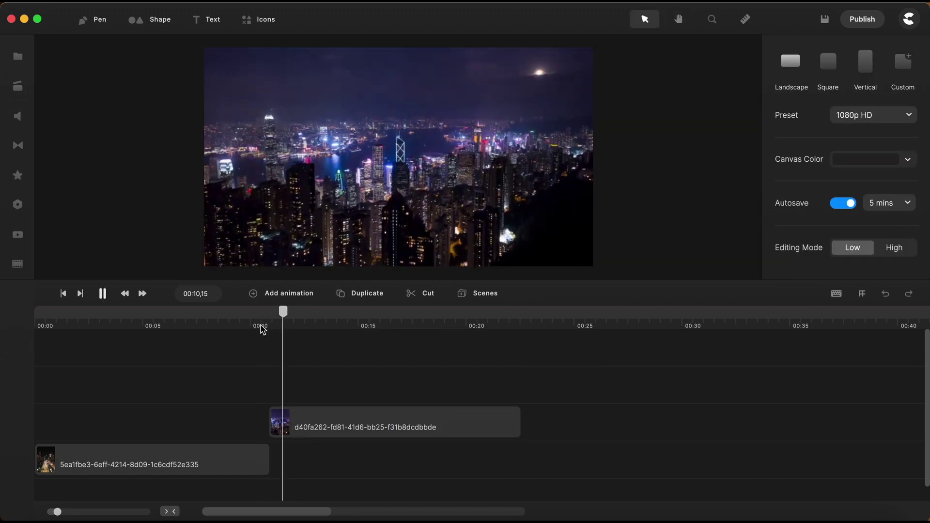
key(space)
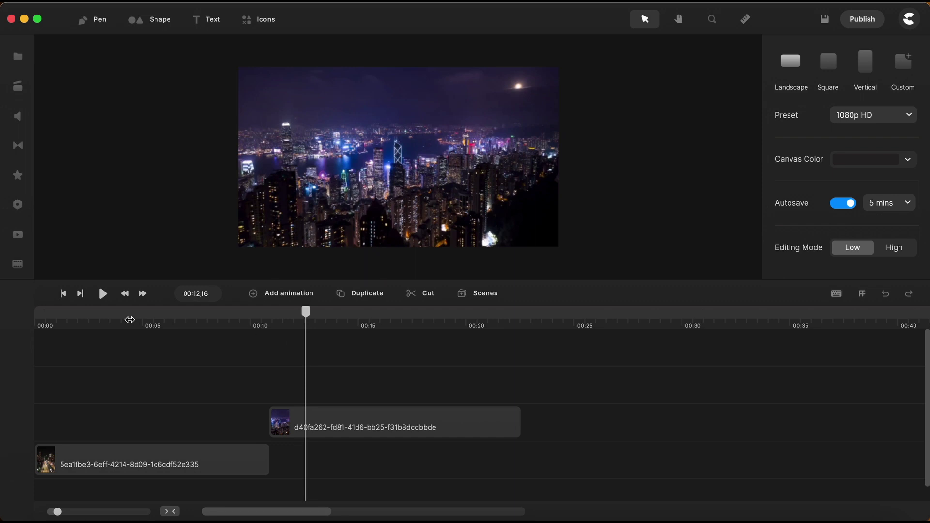
click(63, 293)
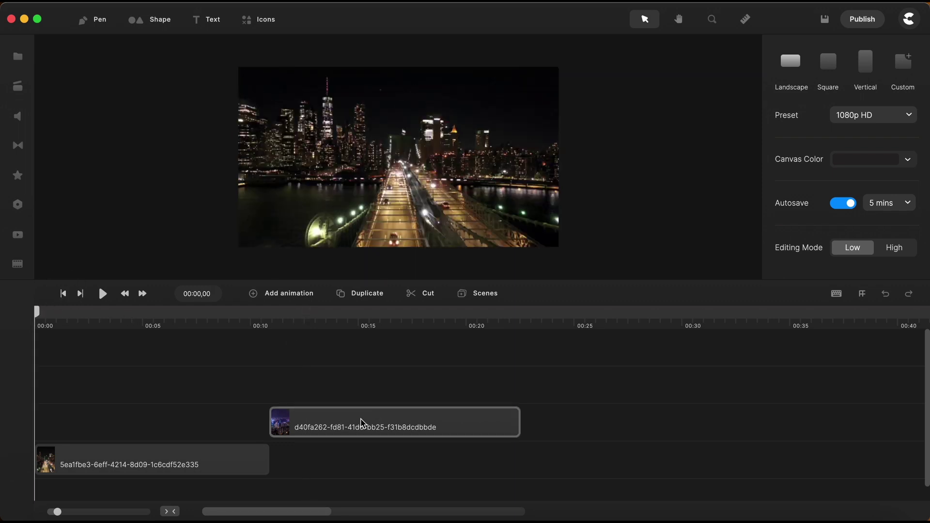
drag(361, 422, 363, 461)
click(420, 390)
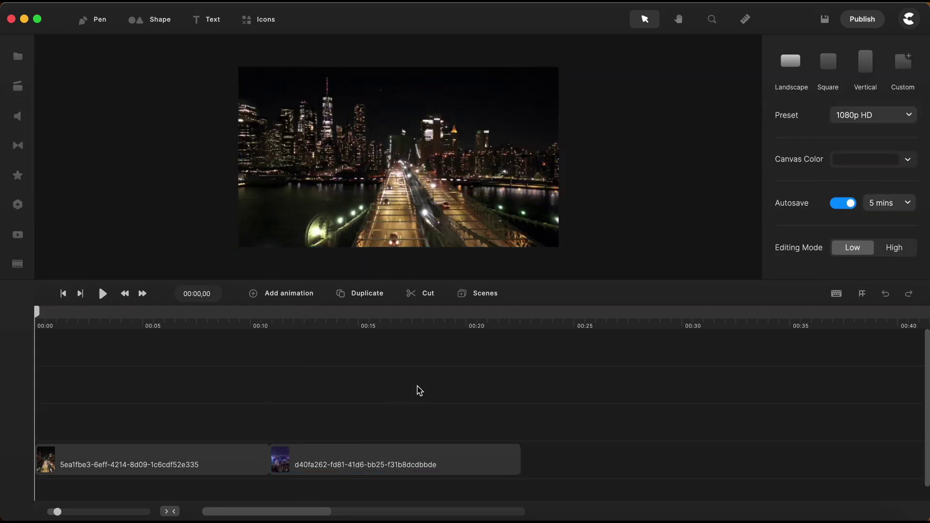
Add a text layer reading CREATE
click(211, 21)
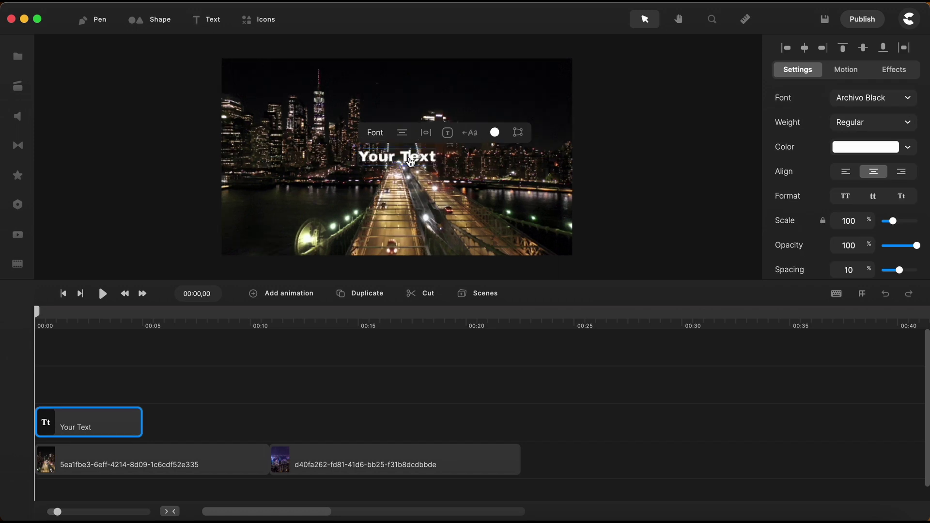
double_click(411, 161)
text(CREATE)
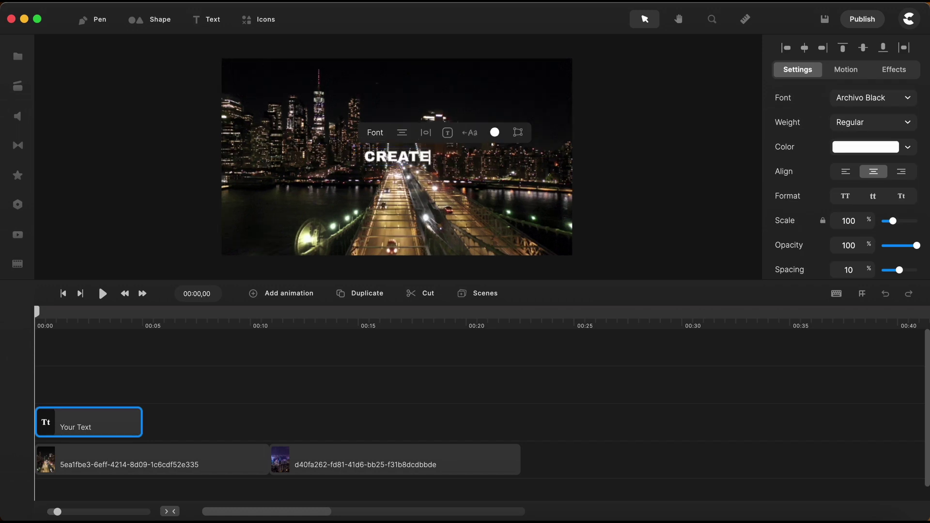
key(Escape)
Set CREATE in the Speed Golden font and move it to the top-left of the frame
click(381, 133)
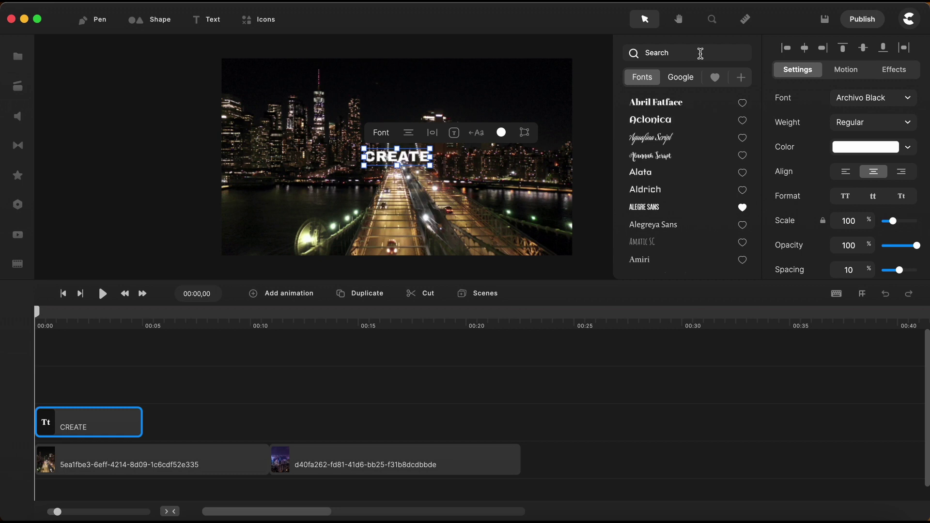
text(SPEE)
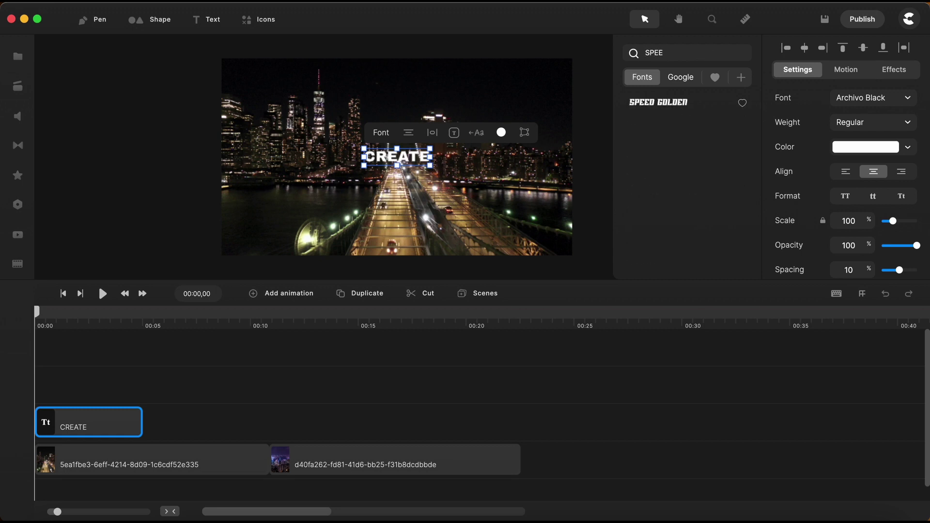
click(668, 103)
click(395, 161)
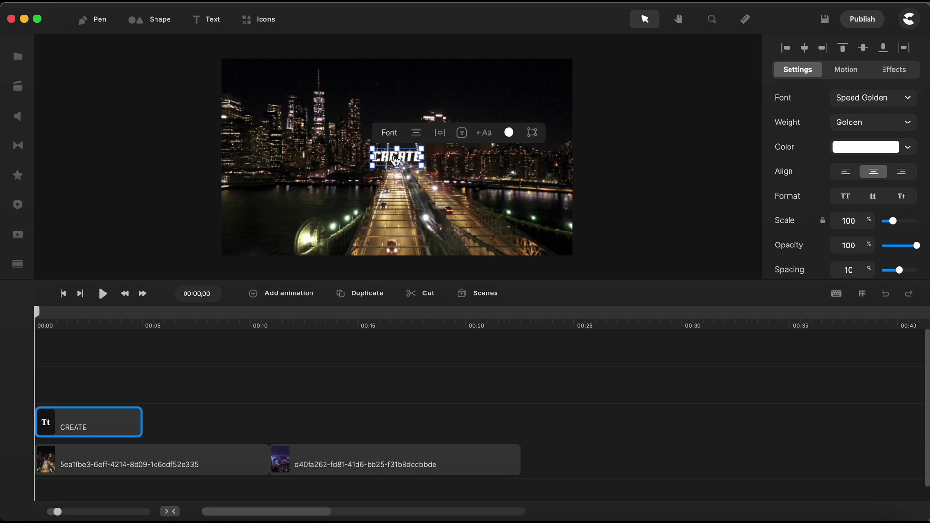
drag(396, 161, 367, 131)
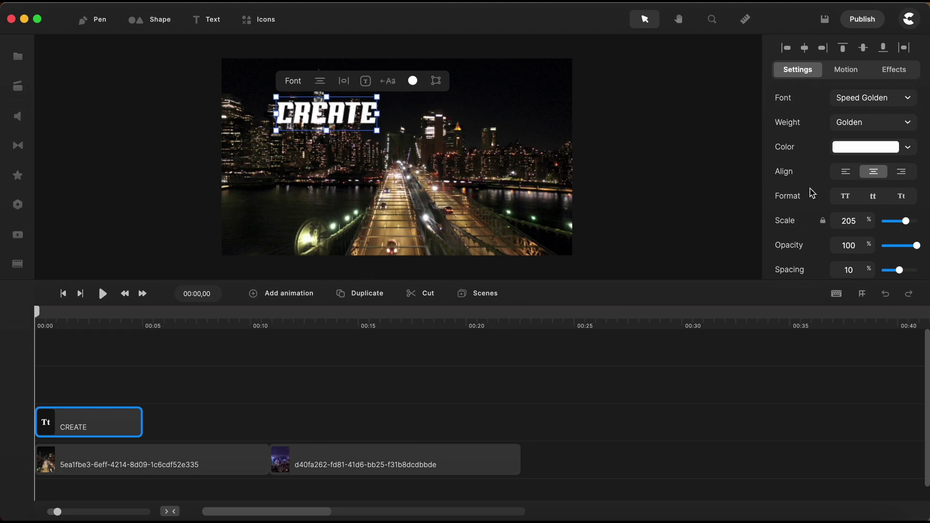
Fill CREATE with the orange linear gradient
click(884, 154)
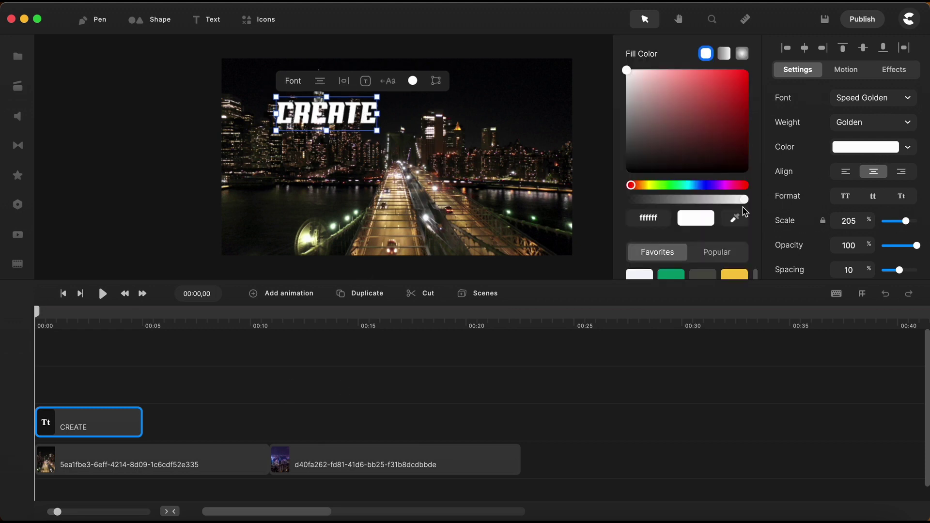
click(723, 53)
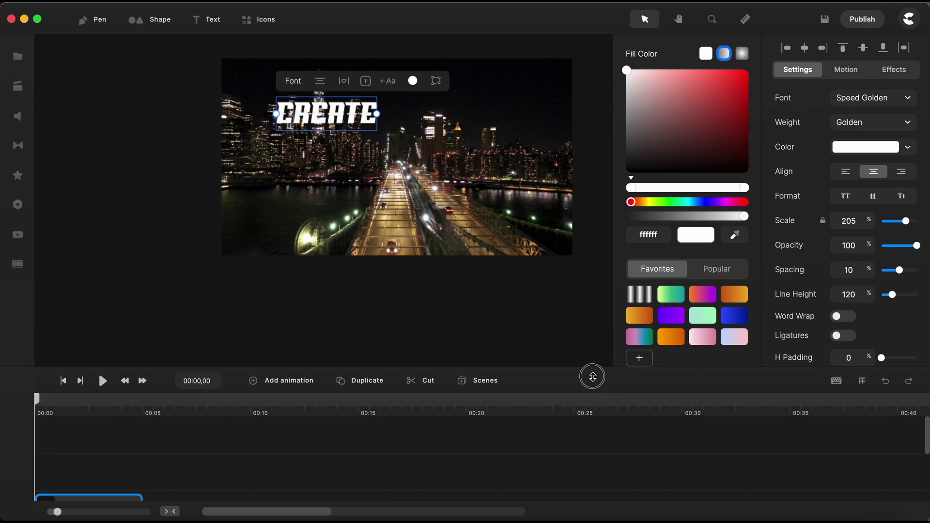
click(734, 294)
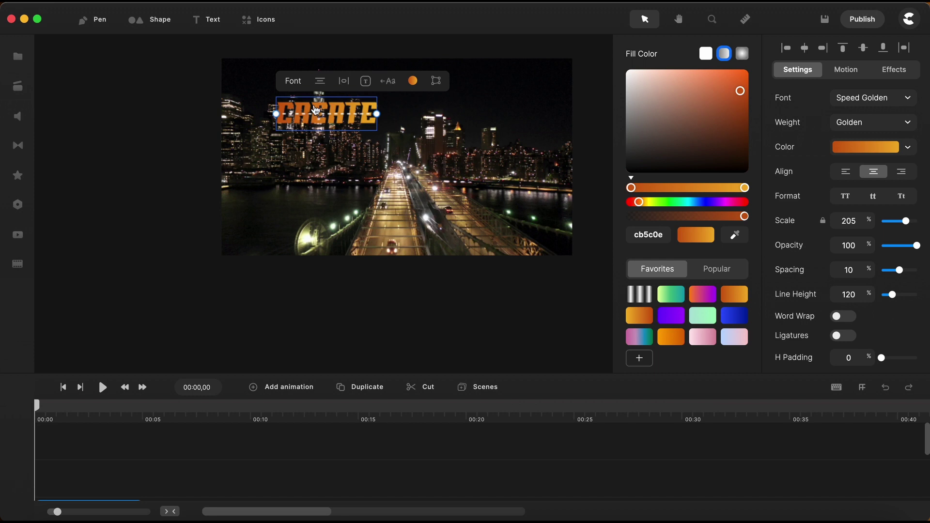
scroll(317, 109, up, 5)
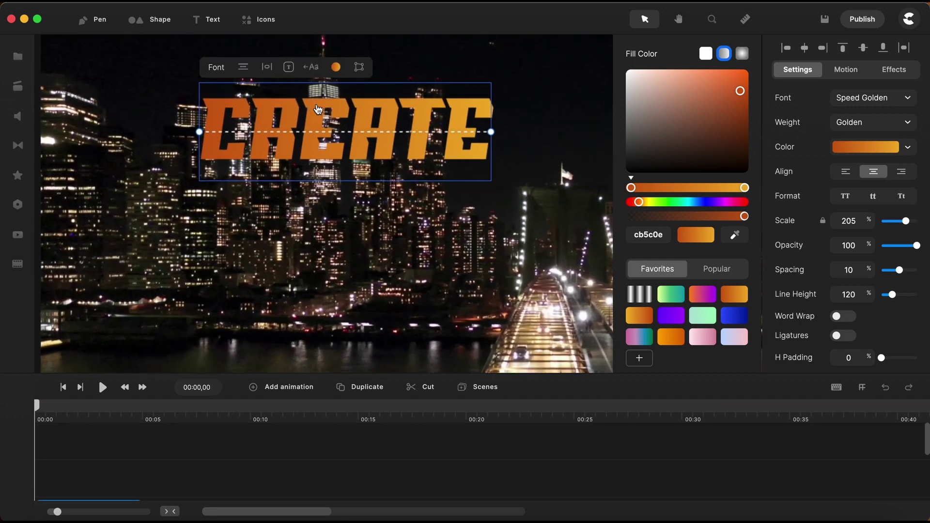
Make the CREATE gradient run vertically and brighten its end stop to golden yellow
drag(198, 132, 334, 158)
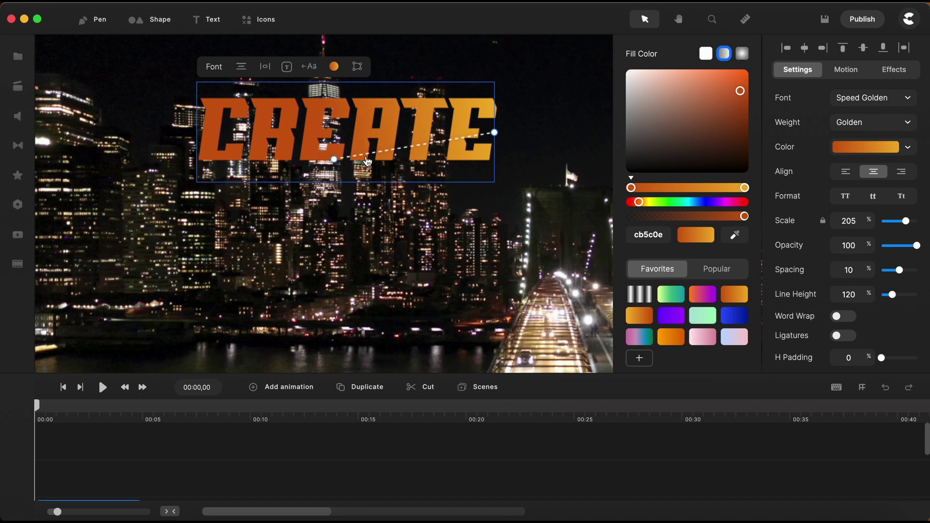
mouse_move(495, 132)
mouse_down()
mouse_move(310, 116)
mouse_move(335, 124)
mouse_up()
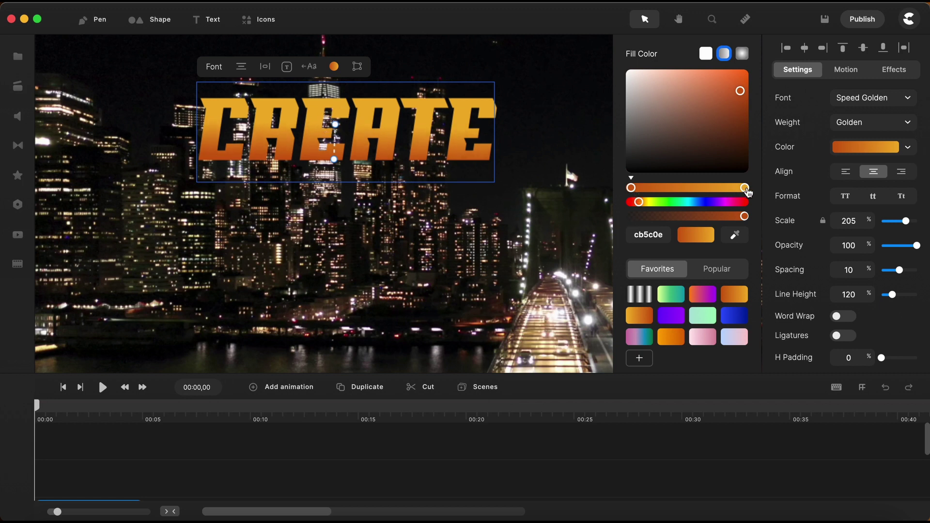
click(744, 188)
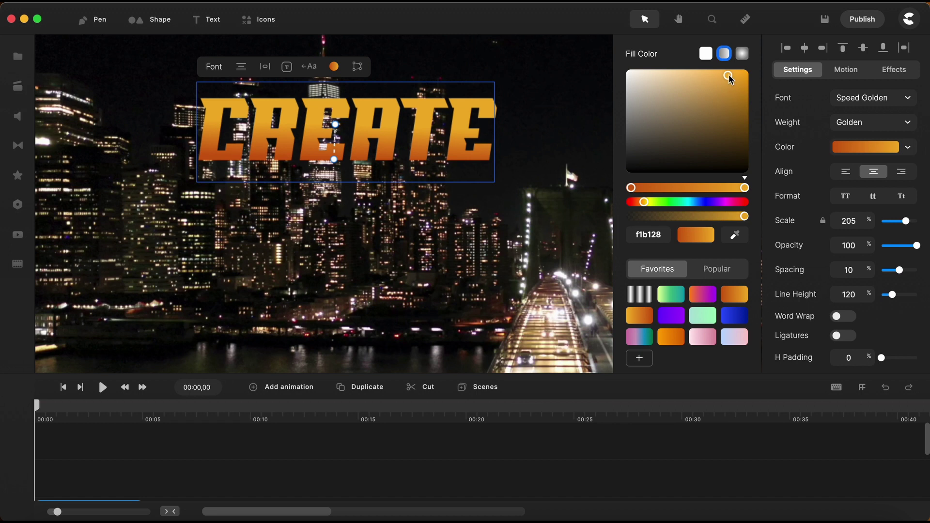
drag(731, 79, 746, 91)
click(631, 188)
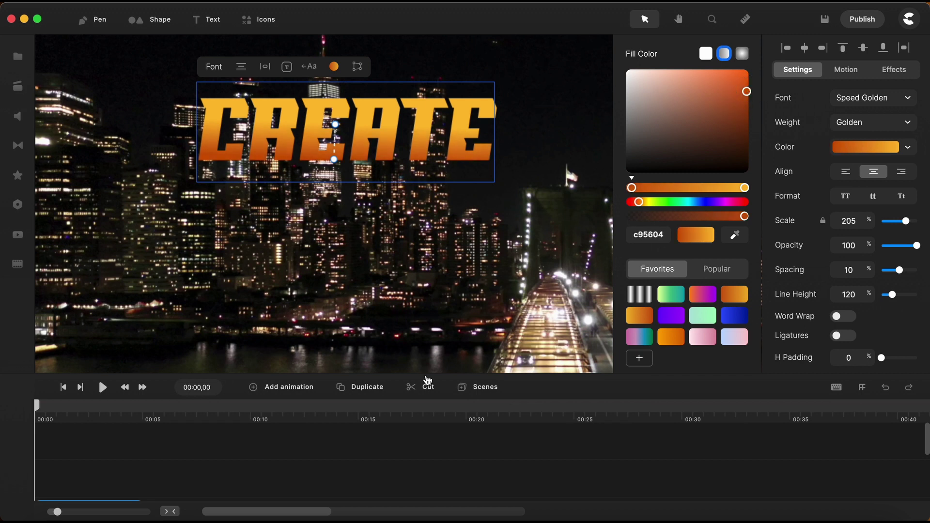
Deepen the gradient's start colour to vivid orange and lengthen the CREATE clip to about ten seconds
click(303, 386)
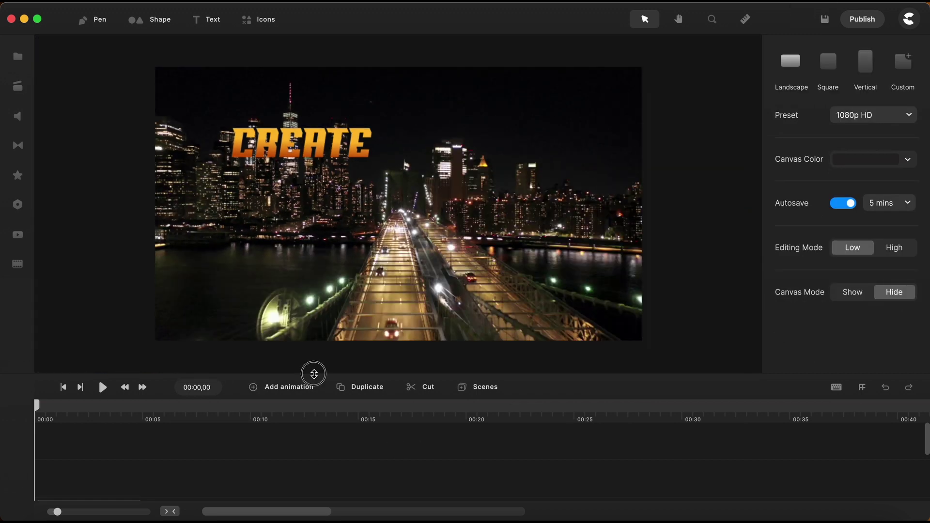
drag(311, 374, 322, 278)
click(123, 425)
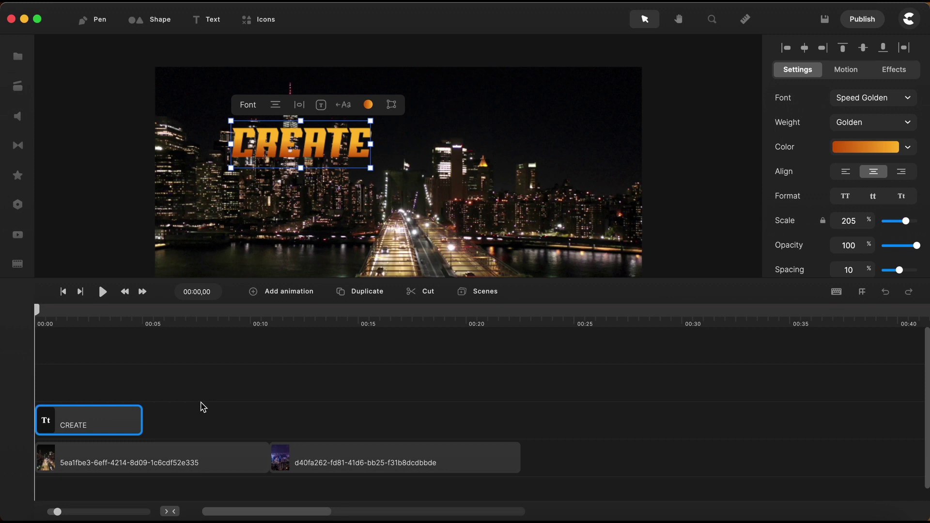
drag(142, 421, 268, 421)
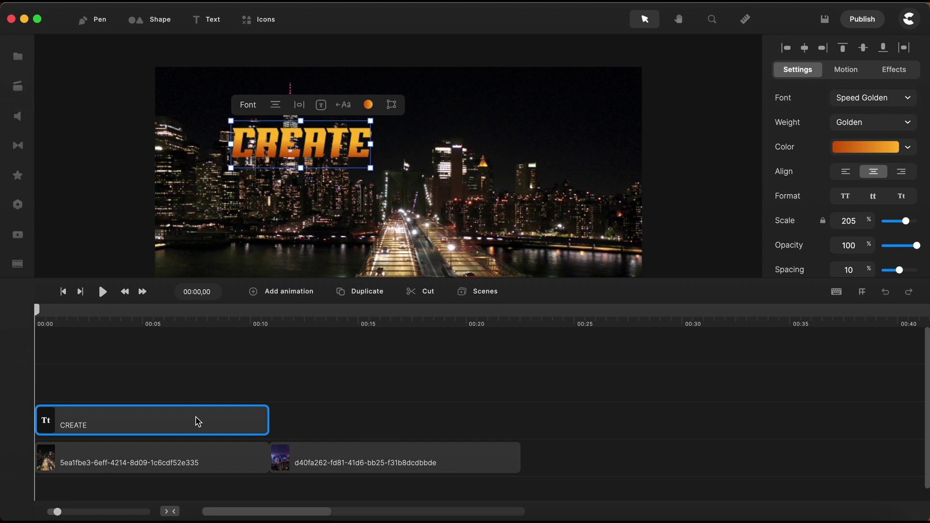
Duplicate CREATE, move the copy below it and retype it as STUDIO
key(super+d)
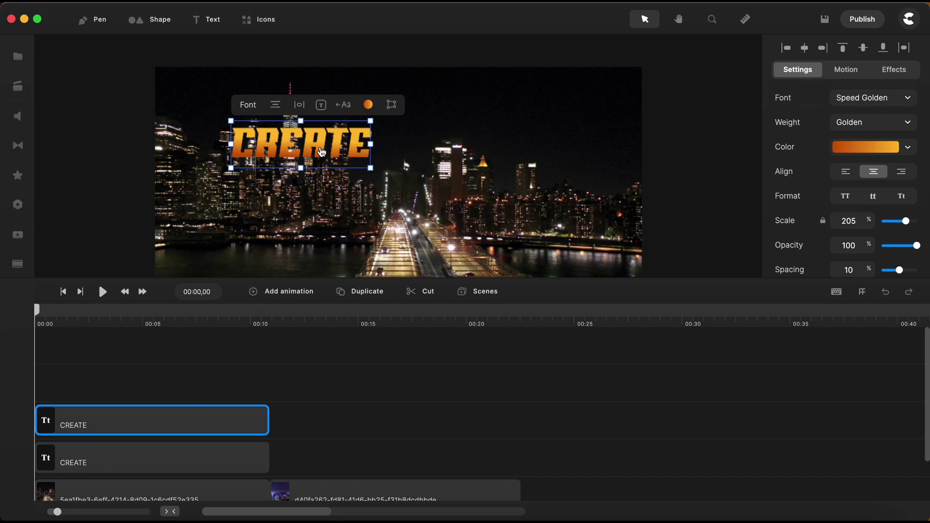
drag(321, 152, 330, 186)
double_click(331, 189)
text(STUDIO)
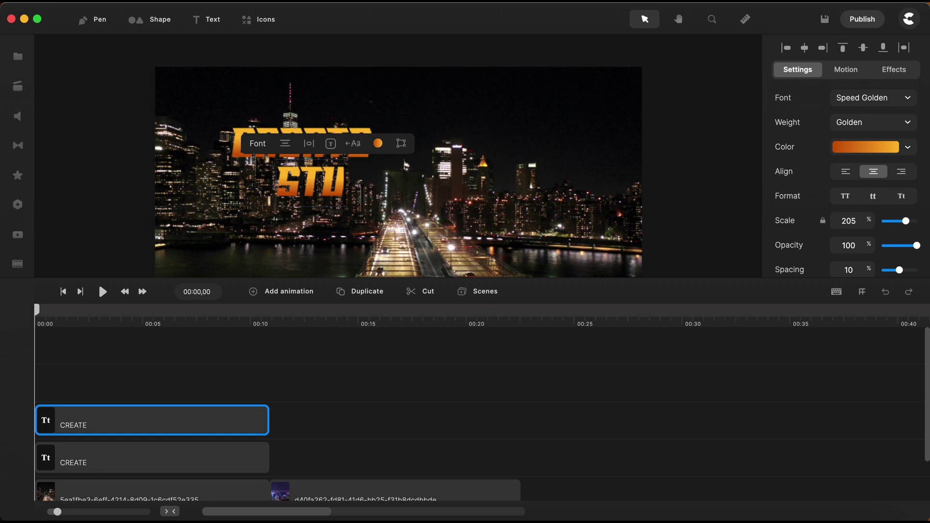
click(300, 377)
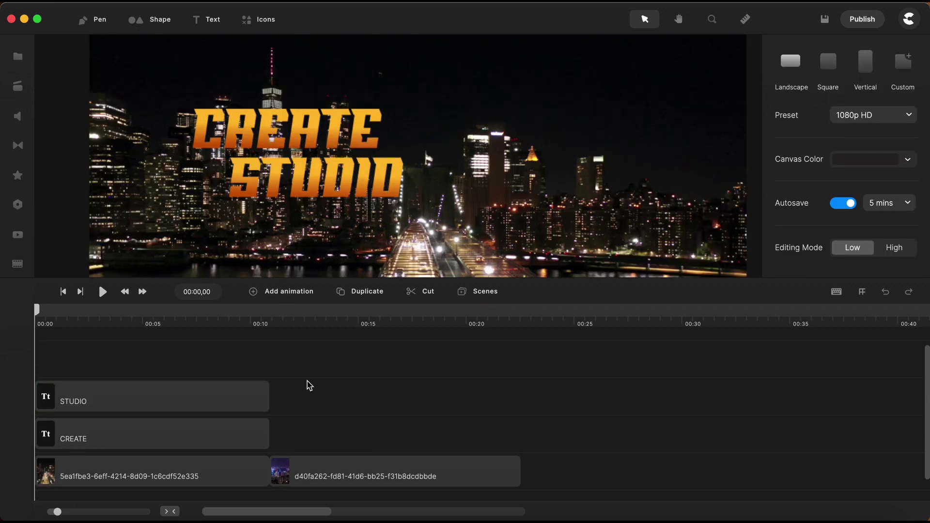
Rename the STUDIO layer to STUDIO 1
right_click(203, 394)
click(232, 276)
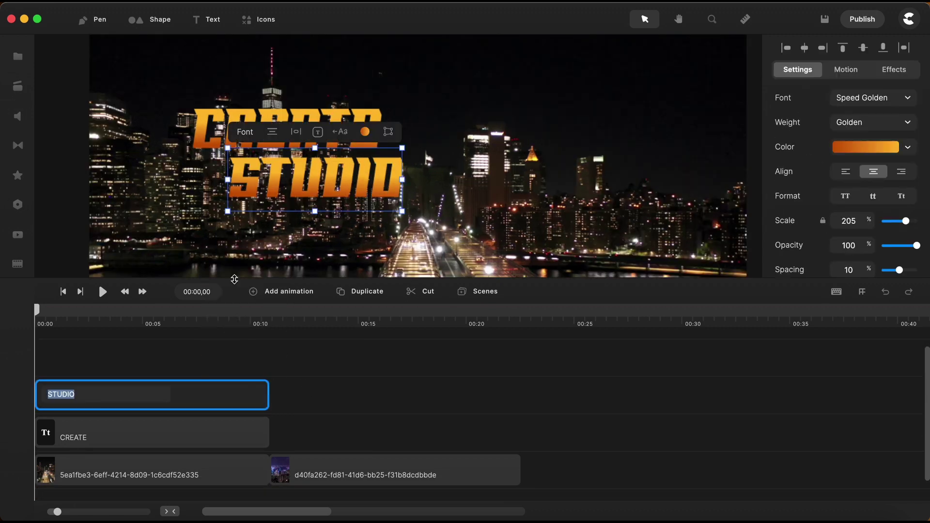
click(109, 395)
text(1)
key(Return)
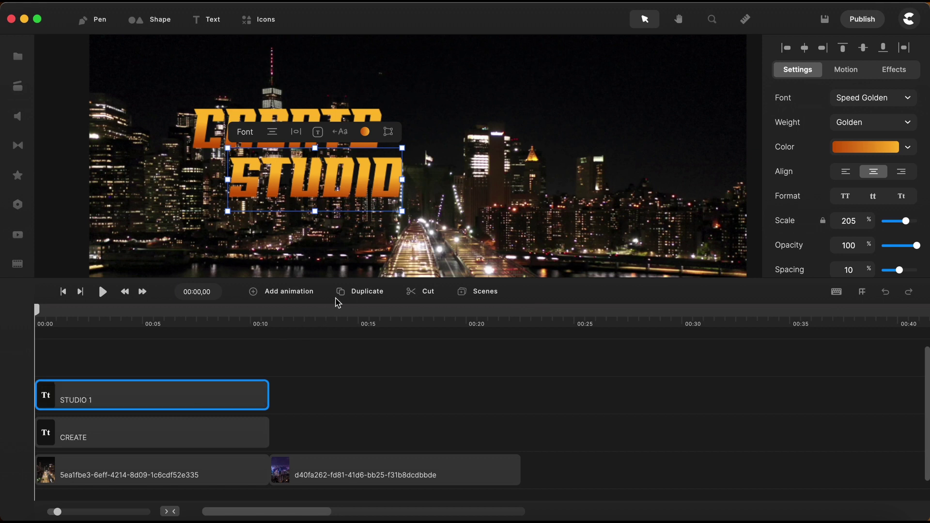
Duplicate STUDIO 1 and rename the copy STUDIO 2
click(361, 292)
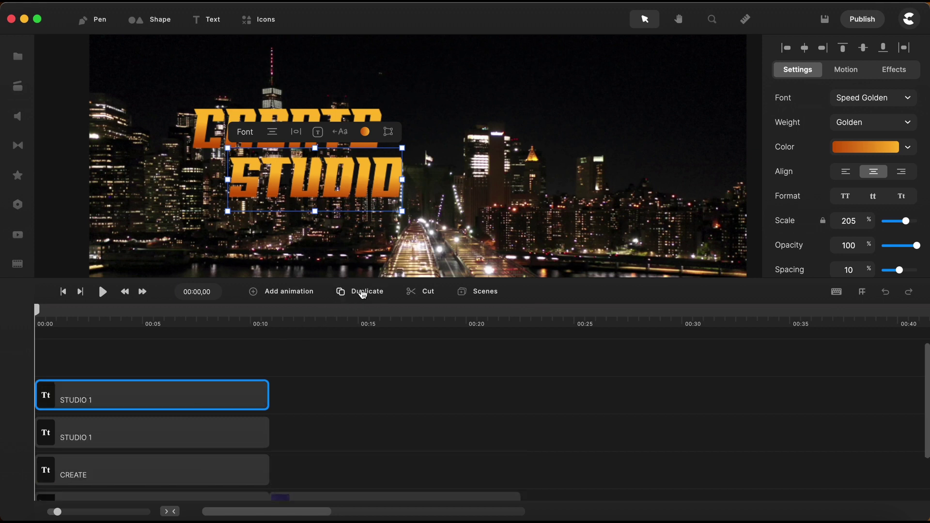
right_click(160, 400)
click(189, 276)
key(Right)
key(BackSpace)
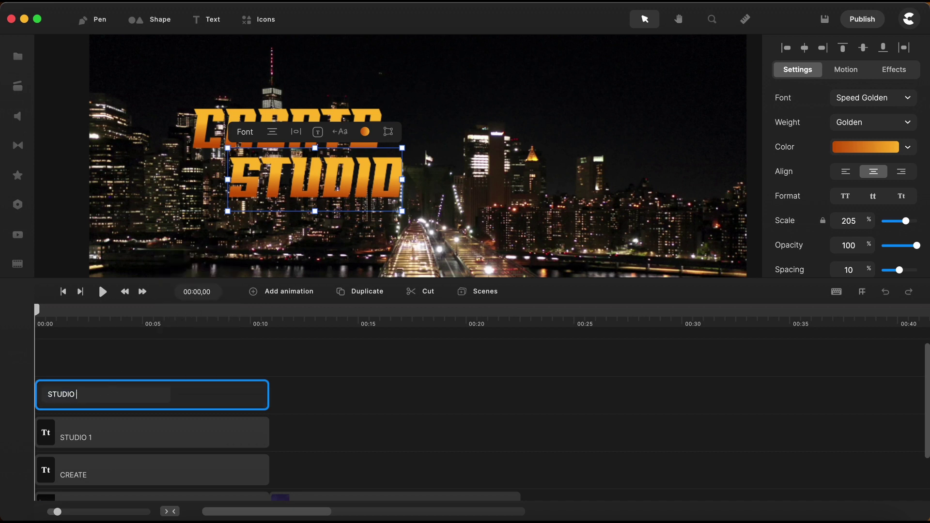
text(2)
key(Return)
click(333, 436)
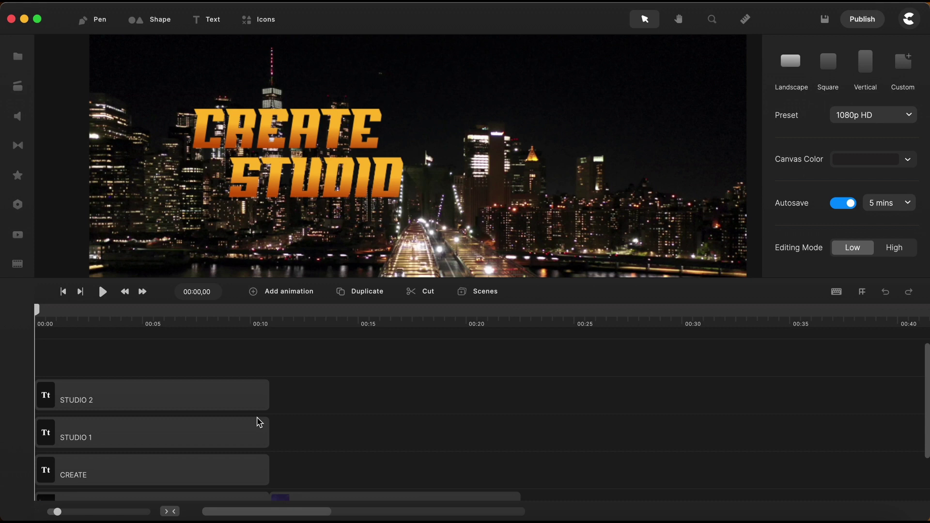
scroll(240, 446, down, 2)
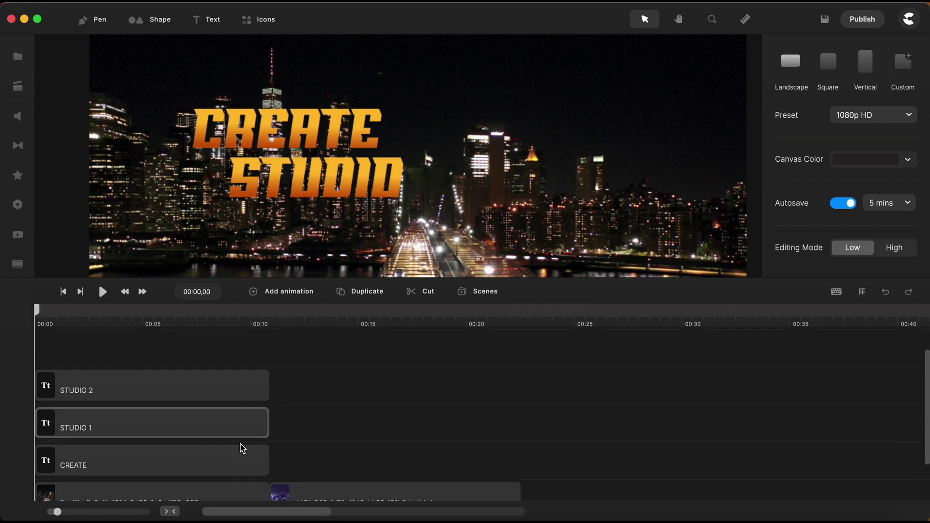
Duplicate the CREATE layer, move the copy to the top track and remove the excess empty tracks
click(197, 458)
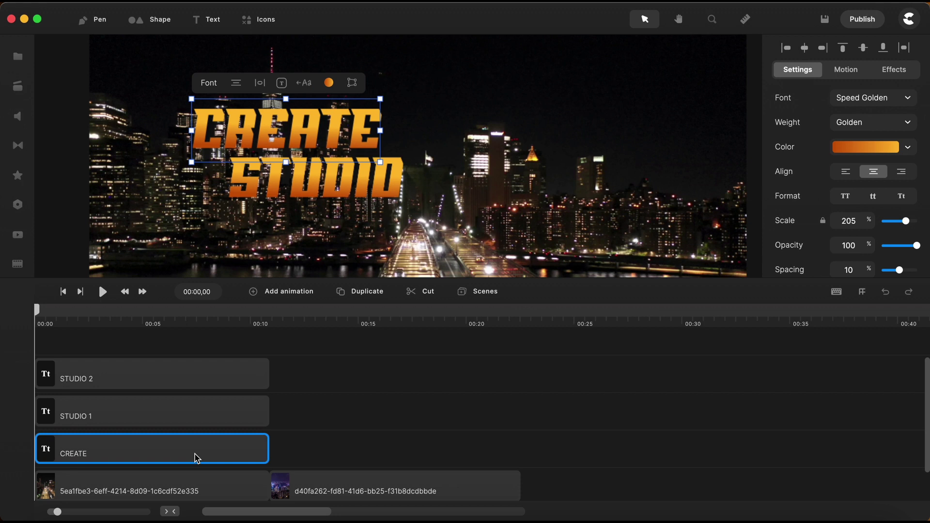
click(364, 291)
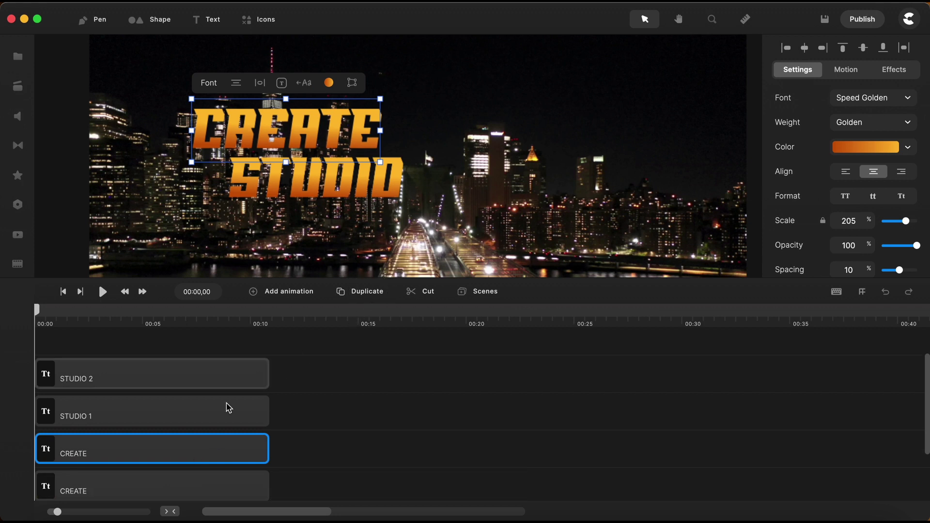
click(209, 458)
drag(208, 458, 202, 365)
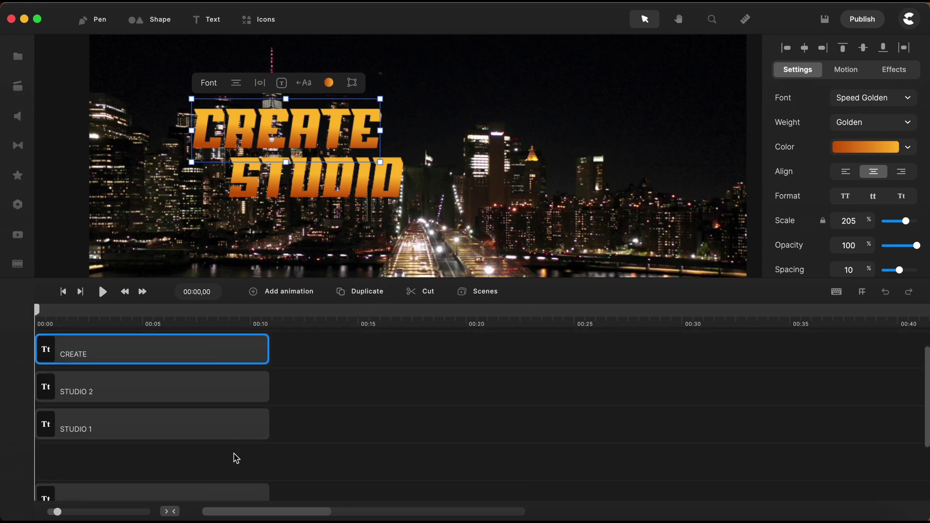
right_click(234, 458)
click(259, 441)
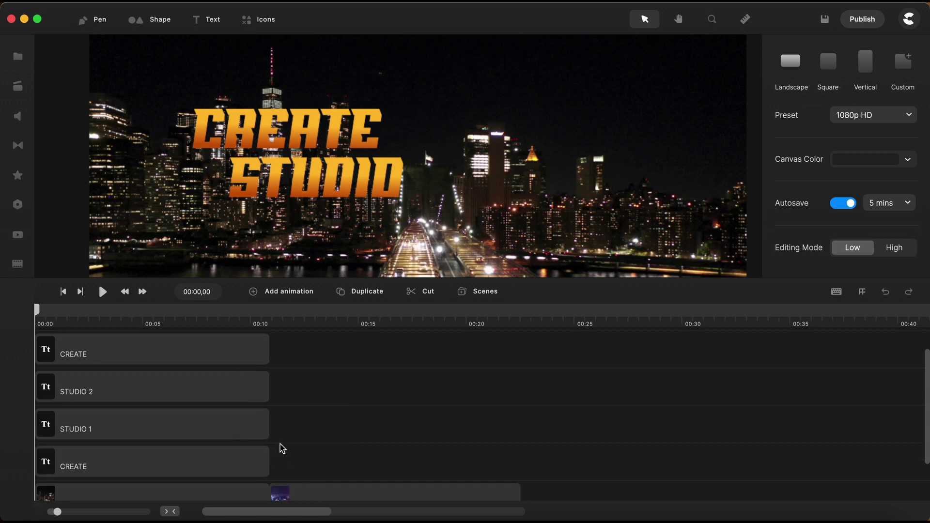
Move the CREATE copy beneath STUDIO and retype it as TRACKMATTE
click(208, 385)
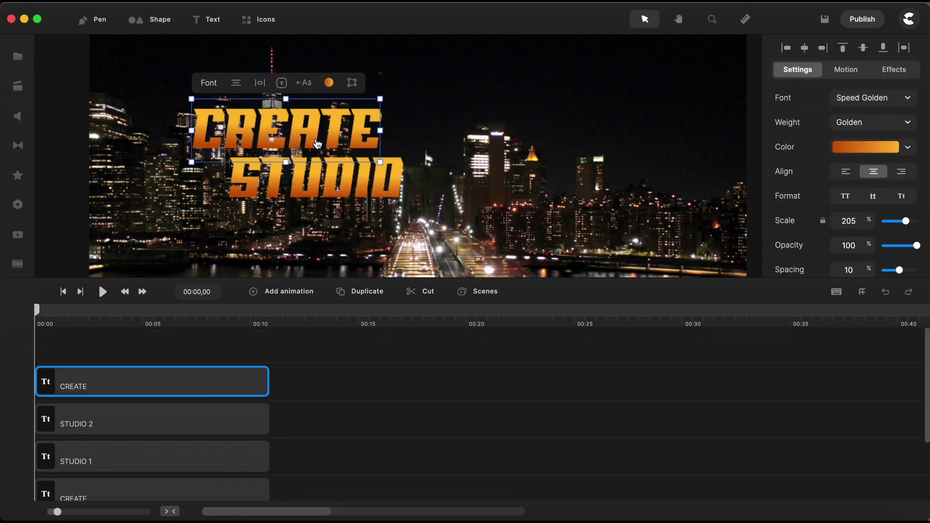
click(309, 134)
drag(309, 134, 310, 228)
text(TRACKMATE)
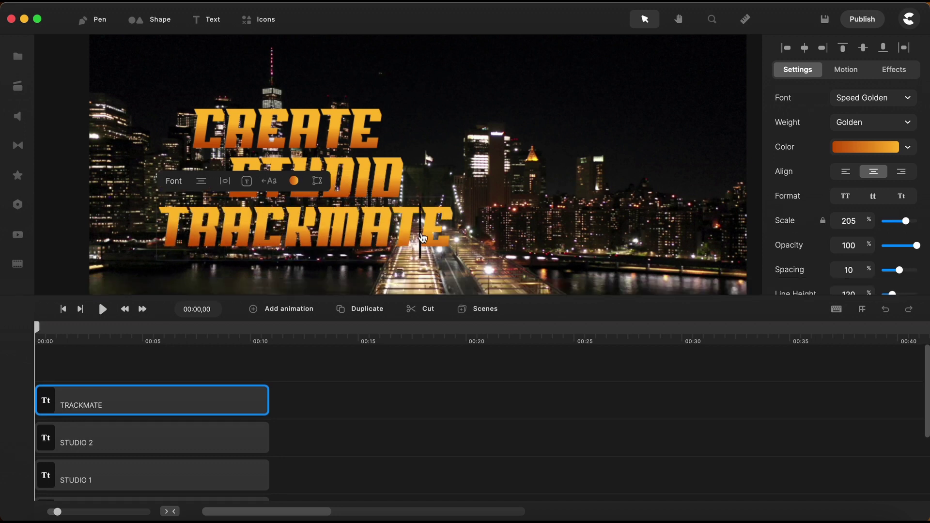
text(T)
key(Escape)
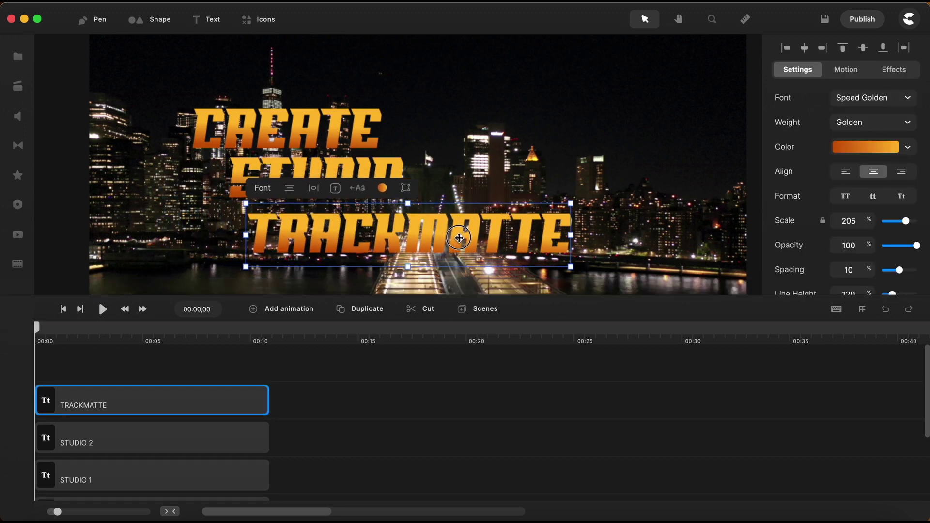
scroll(387, 238, up, 5)
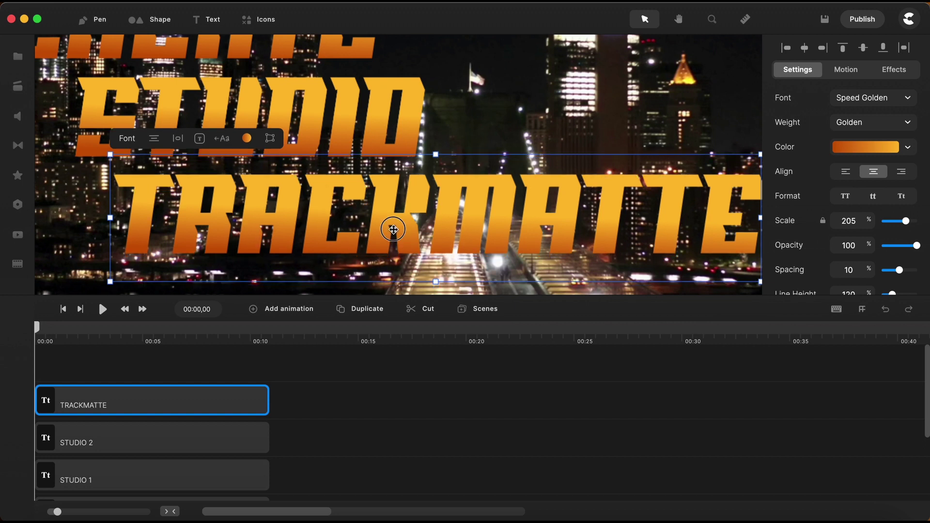
scroll(394, 236, down, 5)
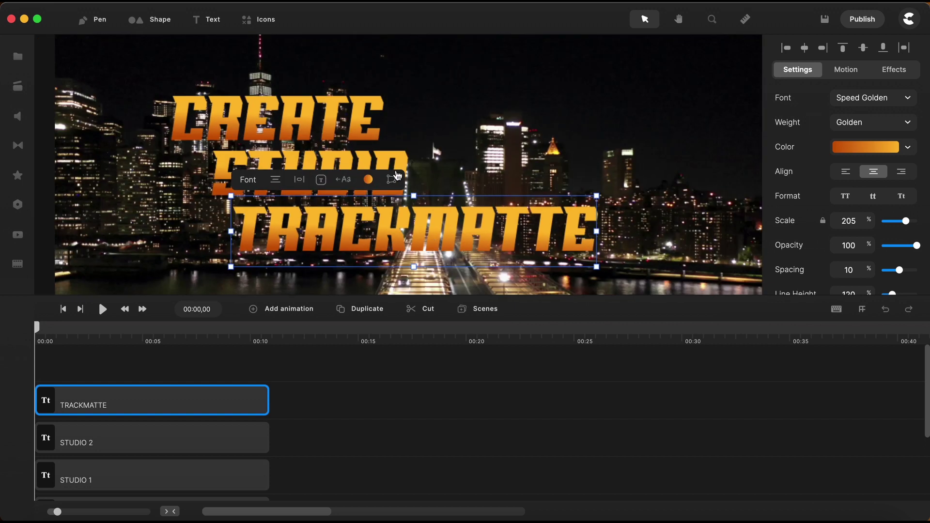
Select TRACKMATTE, STUDIO and CREATE together and align them with one another
shift+click(364, 163)
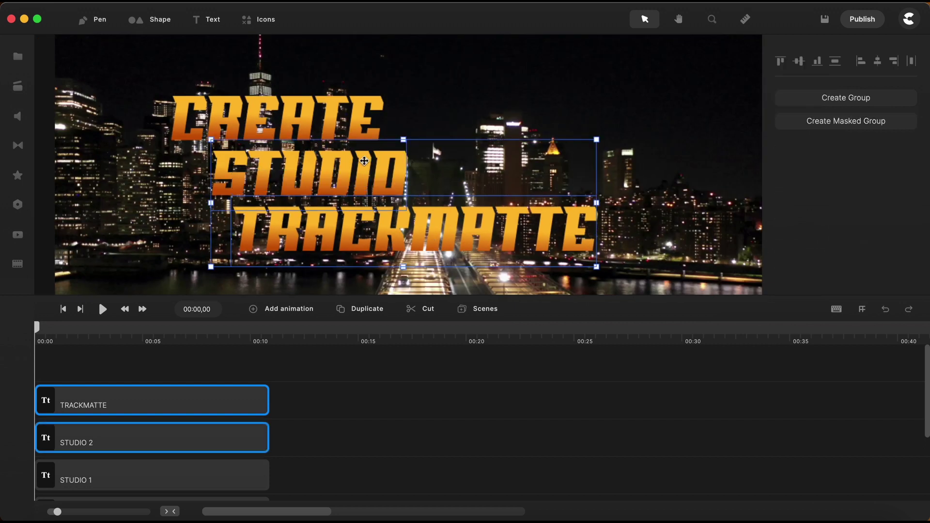
shift+click(334, 121)
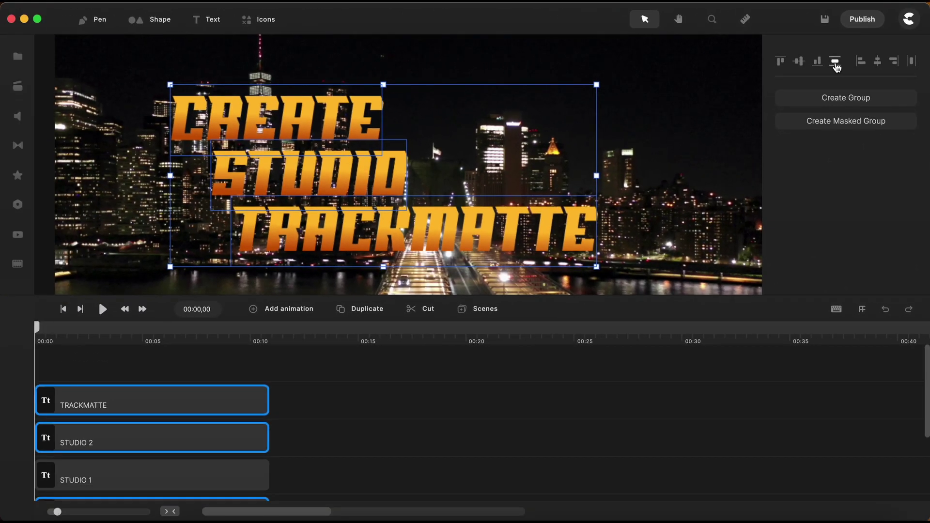
click(835, 64)
click(396, 424)
scroll(397, 426, down, 1)
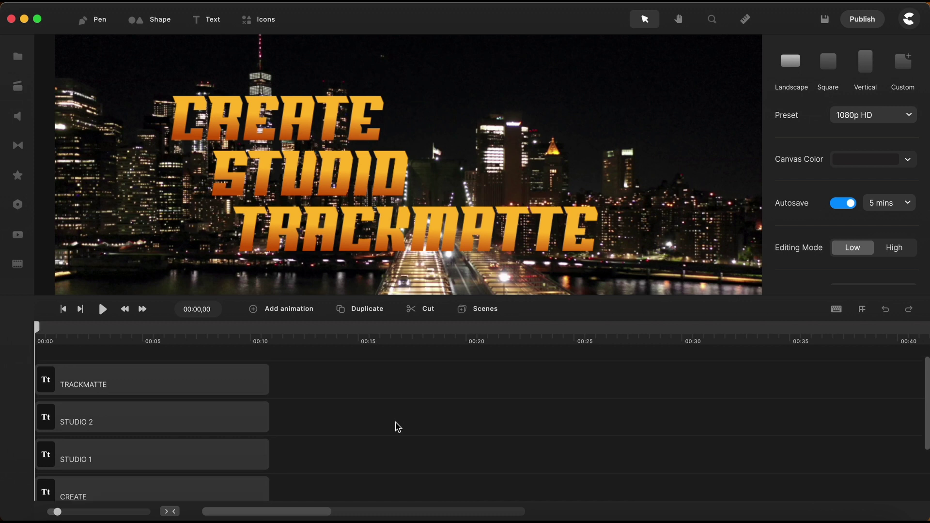
Rename the TRACKMATTE layer to TRACKMATTE 1
click(156, 386)
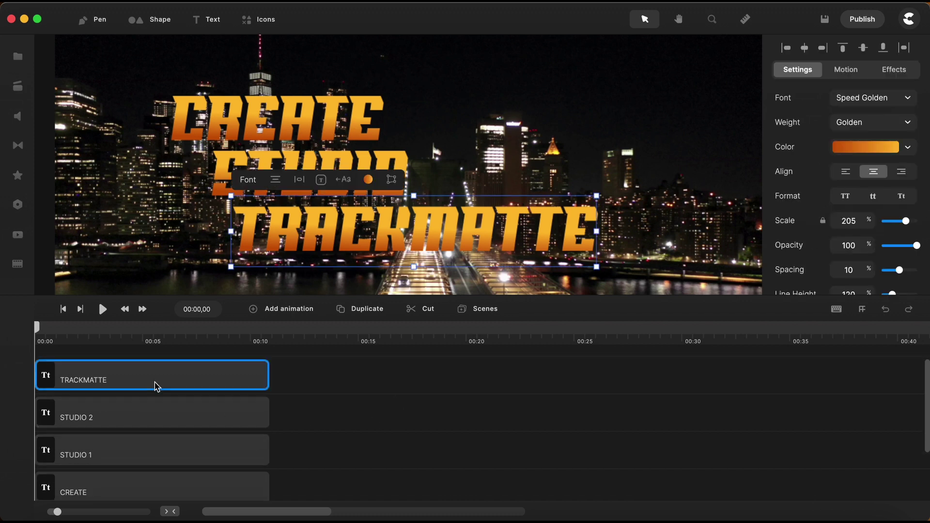
right_click(155, 386)
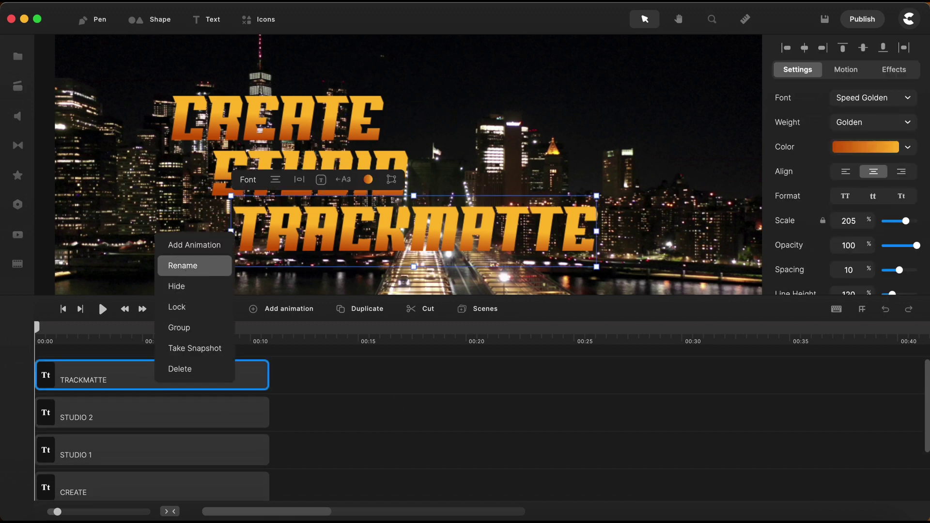
click(187, 265)
click(117, 376)
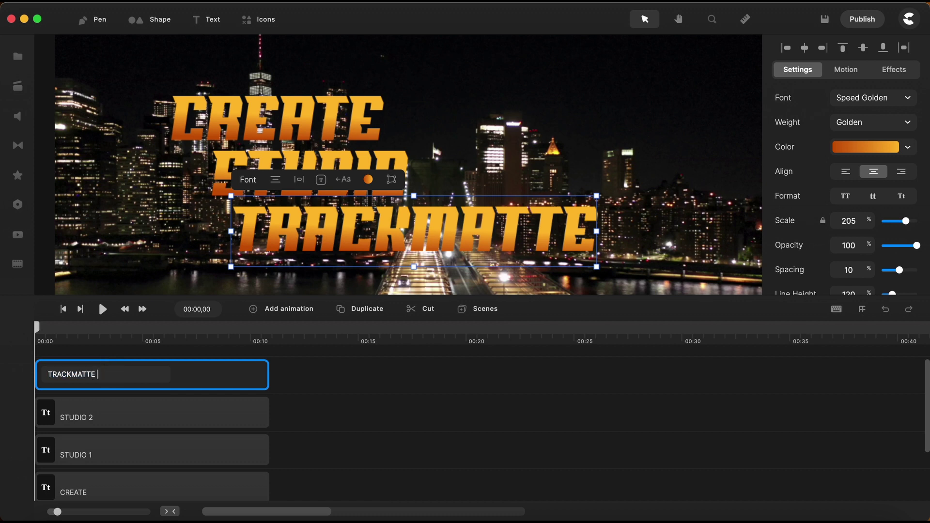
key(Return)
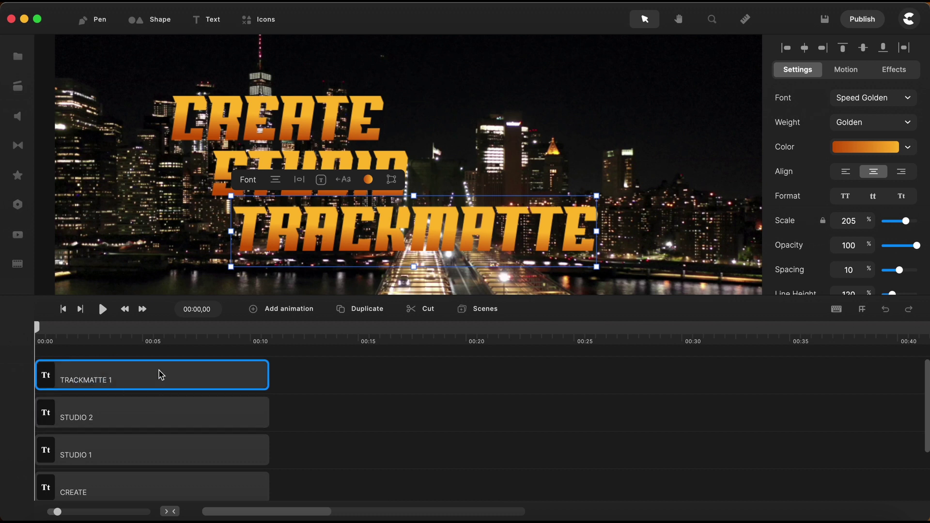
scroll(164, 375, up, 1)
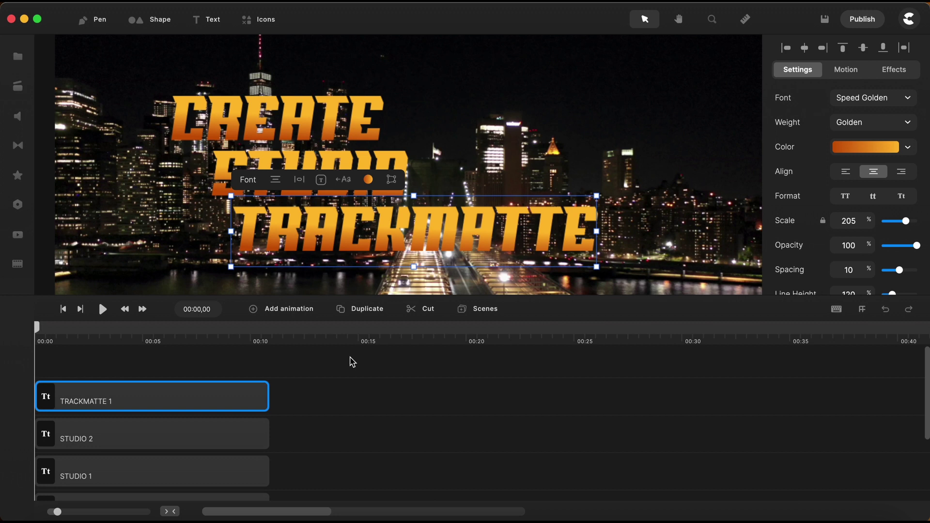
Duplicate TRACKMATTE 1 and rename the copy TRACKMATTE 2
click(367, 310)
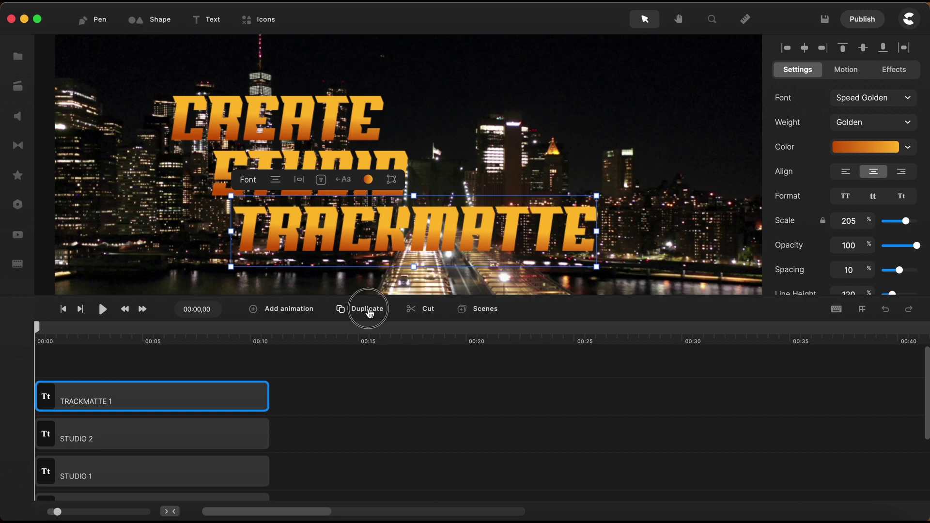
right_click(149, 407)
click(180, 287)
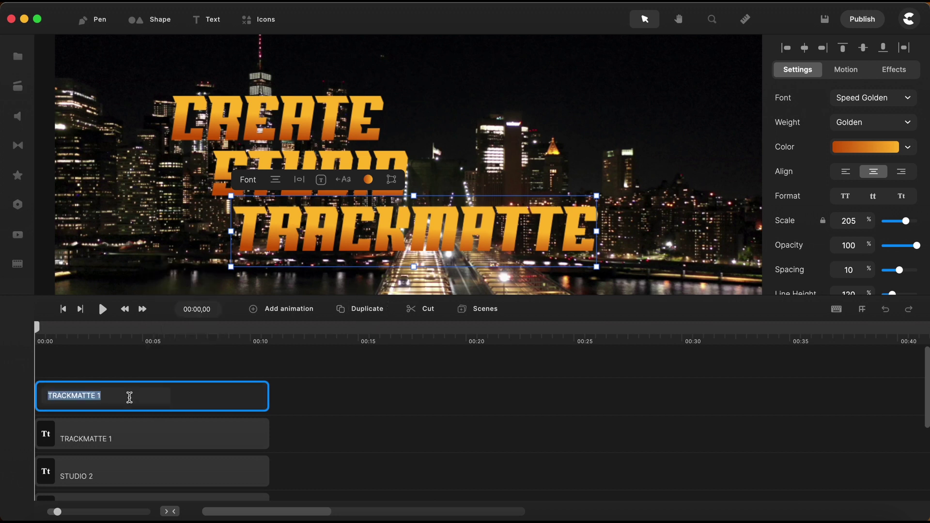
key(Right)
key(BackSpace)
text(2)
click(380, 405)
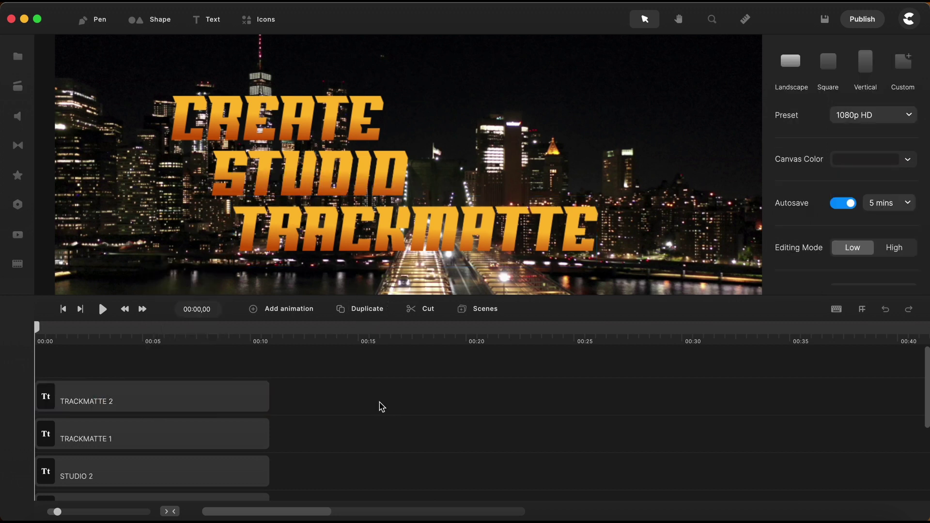
Add a Bebas Neue text layer reading AND
click(213, 20)
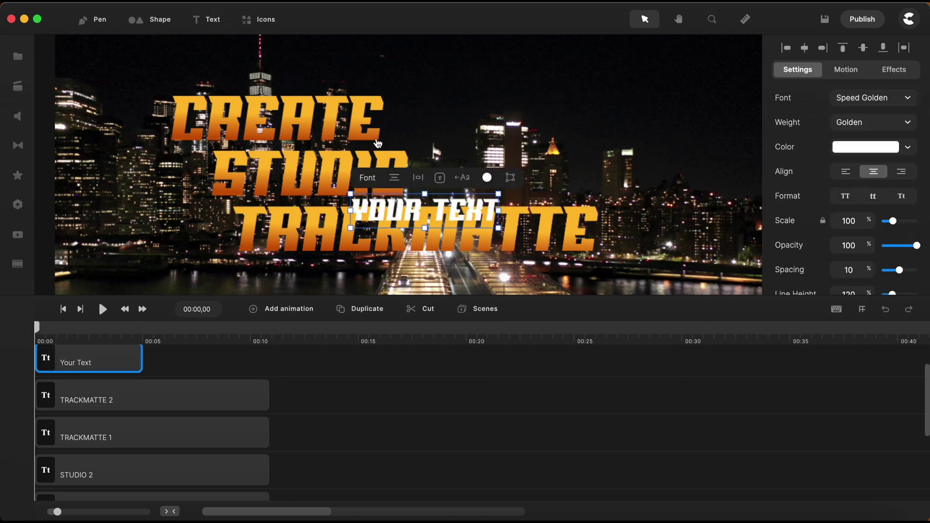
click(371, 179)
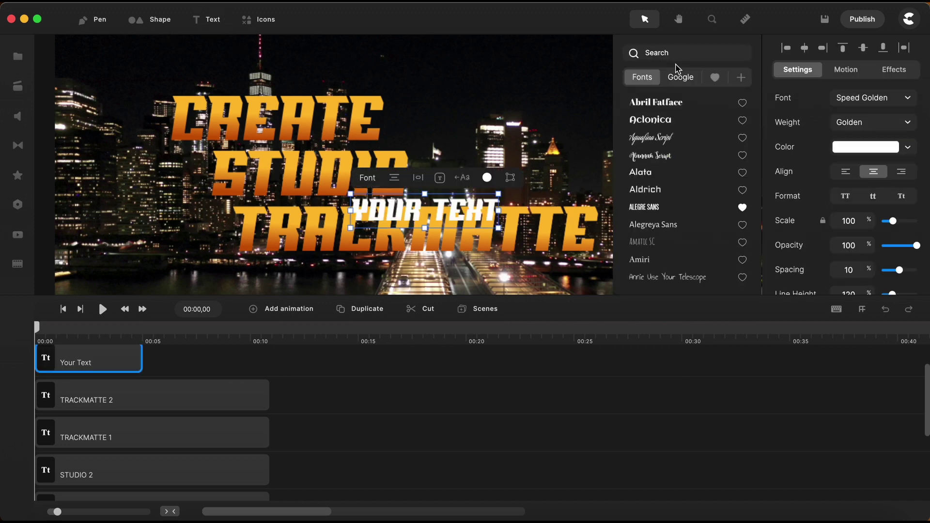
text(beb)
click(654, 98)
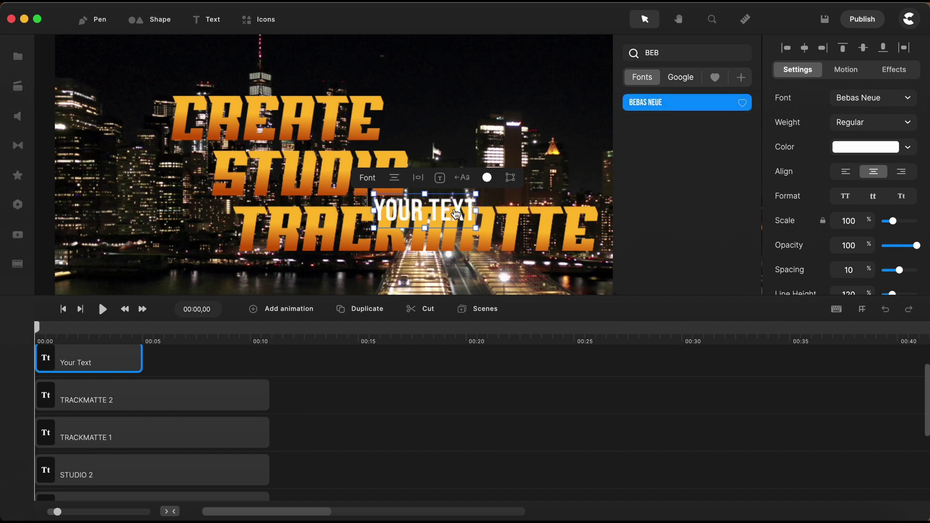
double_click(443, 215)
text(AND)
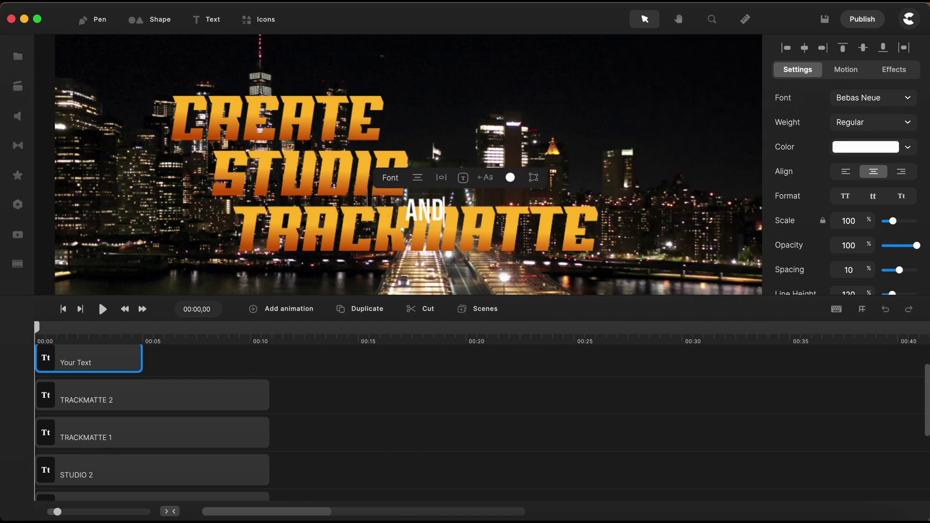
Extend the AND clip to ten seconds and position it over the middle of STUDIO
drag(142, 359, 269, 358)
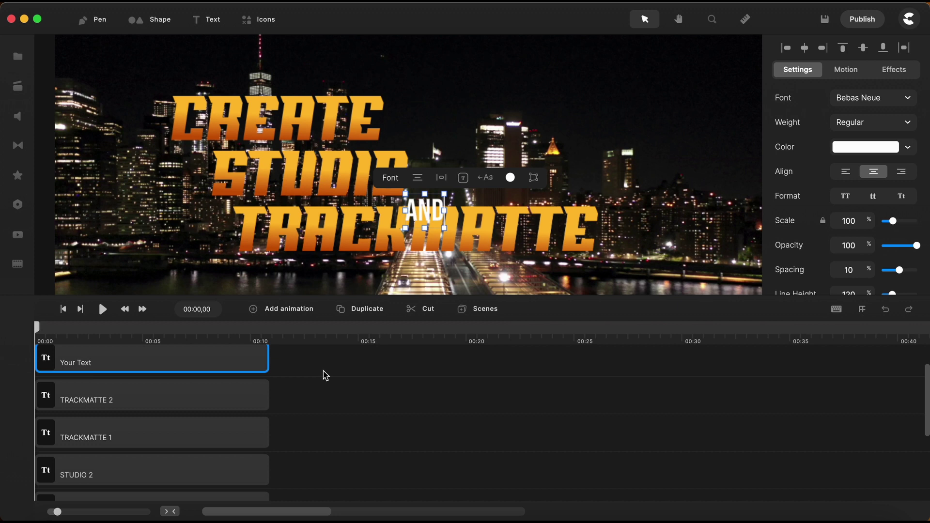
click(229, 369)
drag(428, 221, 385, 197)
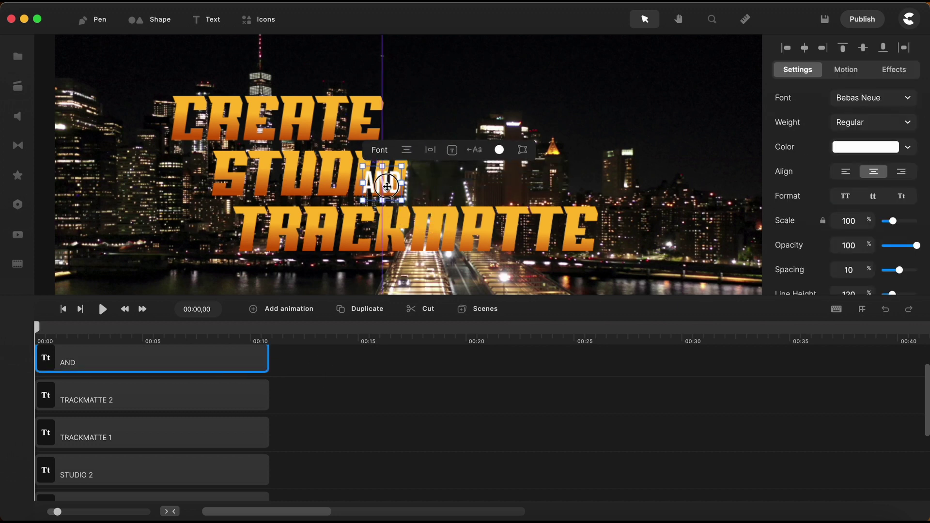
scroll(386, 196, up, 3)
scroll(386, 196, up, 5)
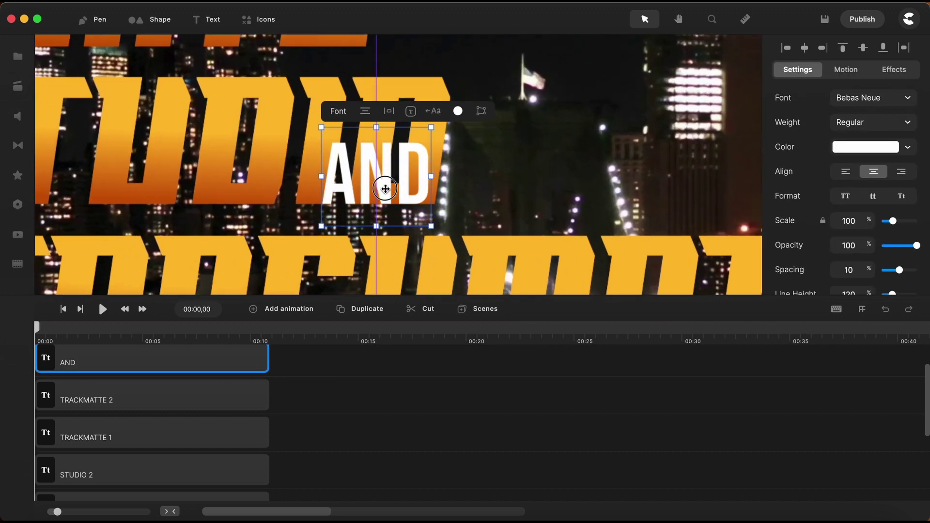
scroll(386, 194, down, 5)
drag(386, 194, 282, 187)
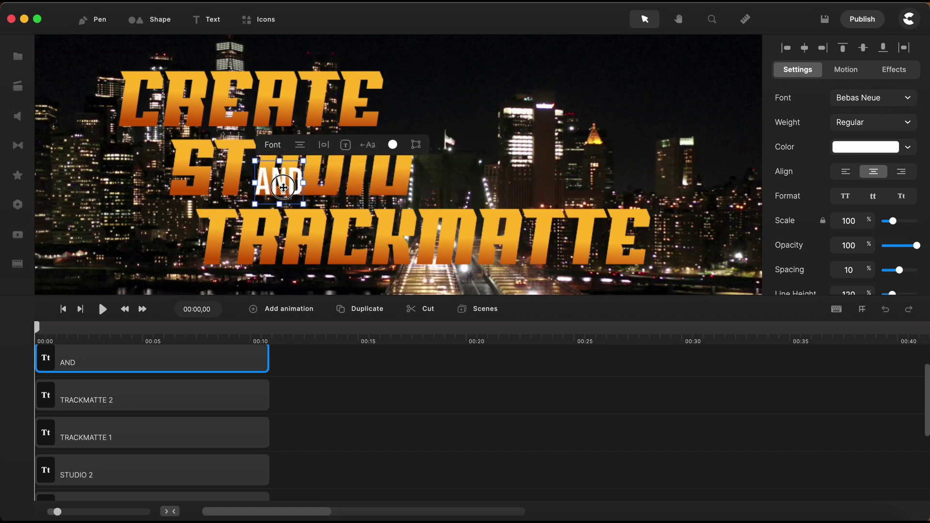
scroll(284, 189, up, 5)
scroll(284, 190, up, 3)
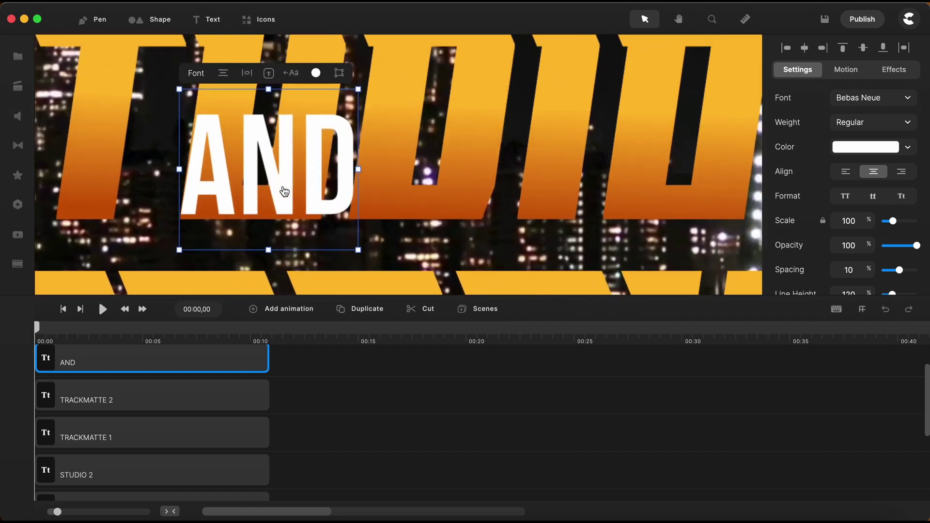
scroll(283, 194, down, 3)
scroll(285, 202, down, 5)
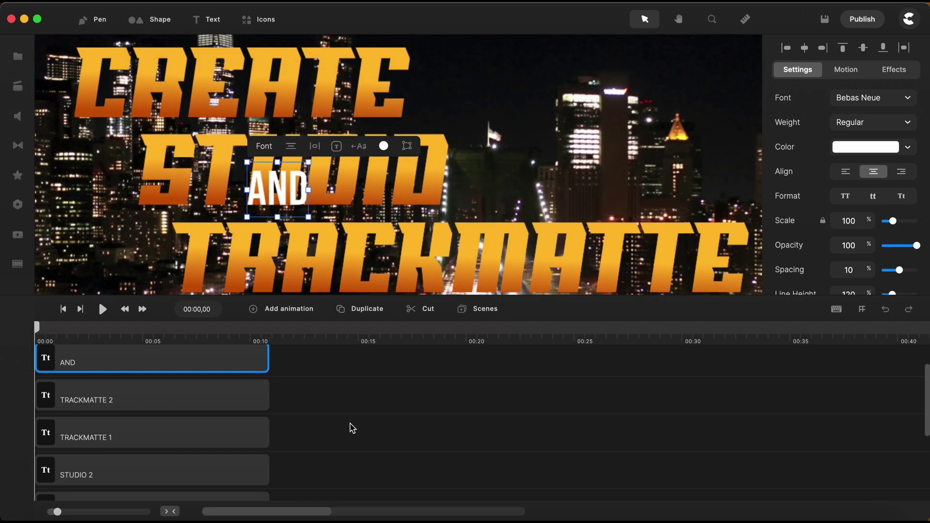
Duplicate AND, retype the copy as PRESENTS and place it over the right half of TRACKMATTE
click(222, 375)
drag(222, 371, 247, 407)
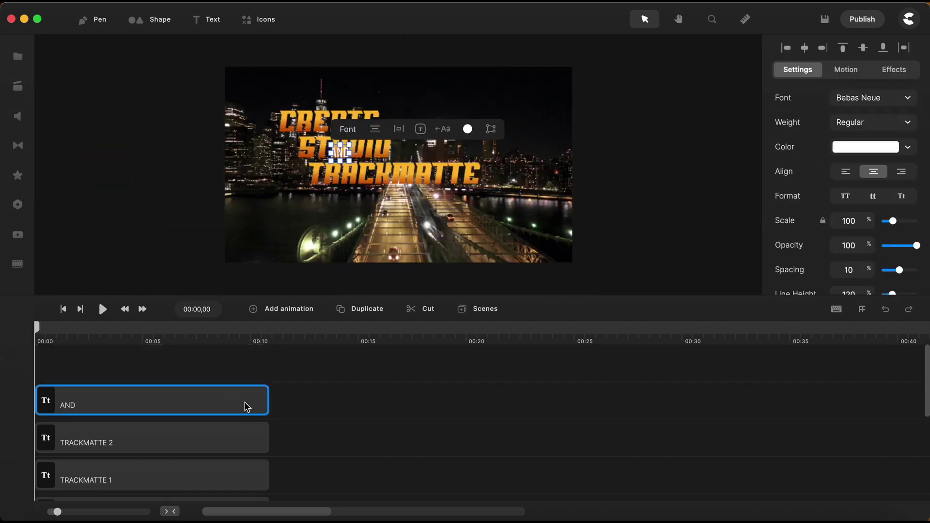
key(super+d)
scroll(342, 159, up, 5)
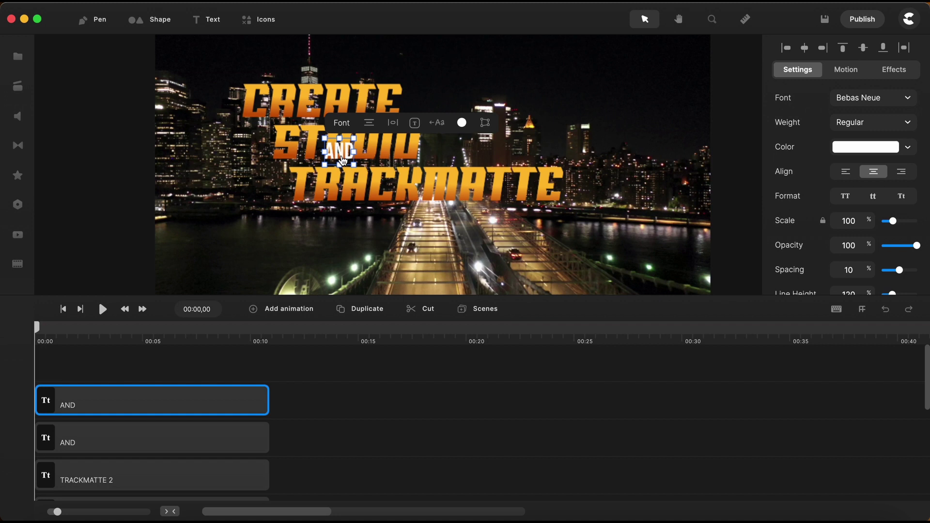
drag(343, 154, 452, 204)
text(RESENTS)
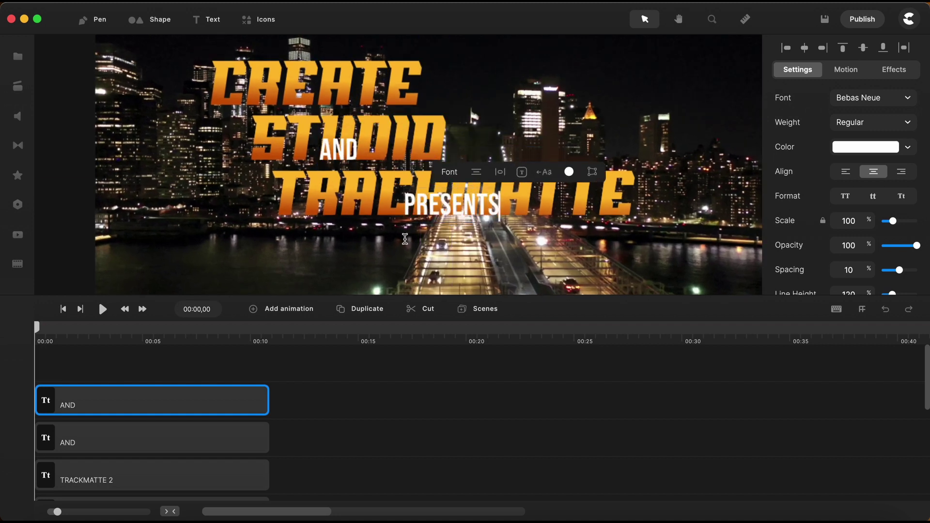
scroll(480, 206, up, 5)
key(Escape)
drag(488, 217, 550, 211)
Save the project with Cmd+S
scroll(401, 194, down, 2)
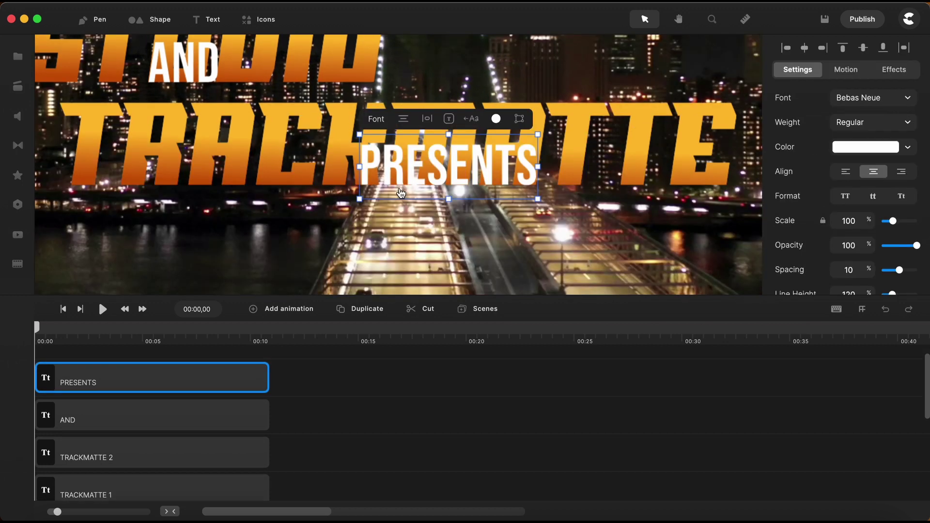
click(439, 401)
key(super+s)
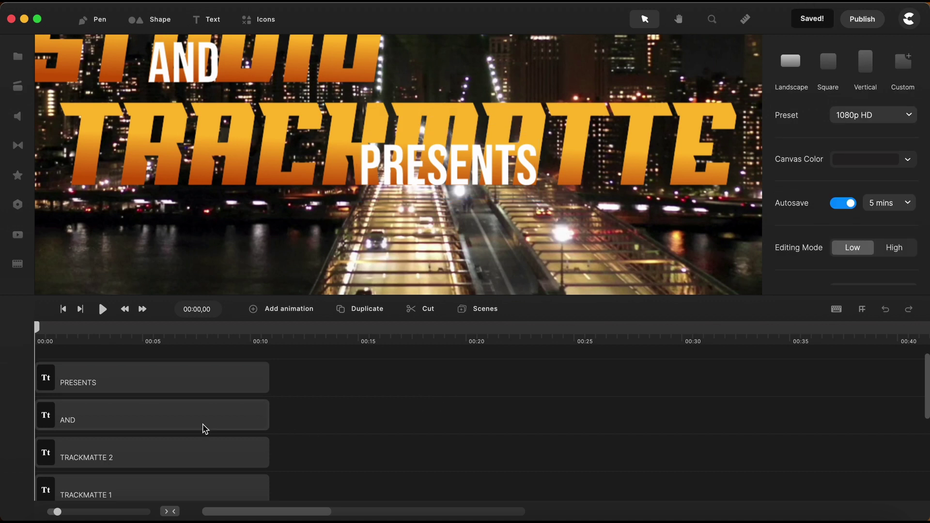
Mask the AND text with the STUDIO 2 layer
click(204, 428)
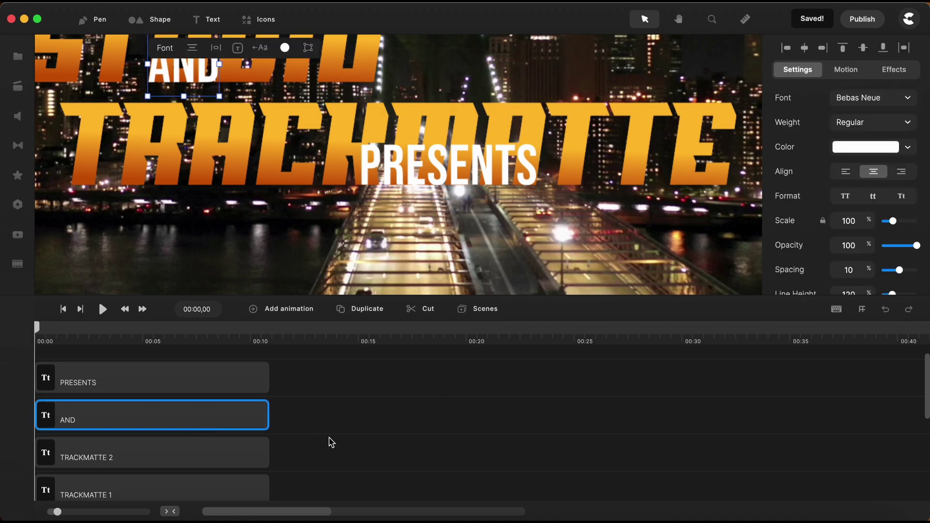
scroll(801, 221, down, 10)
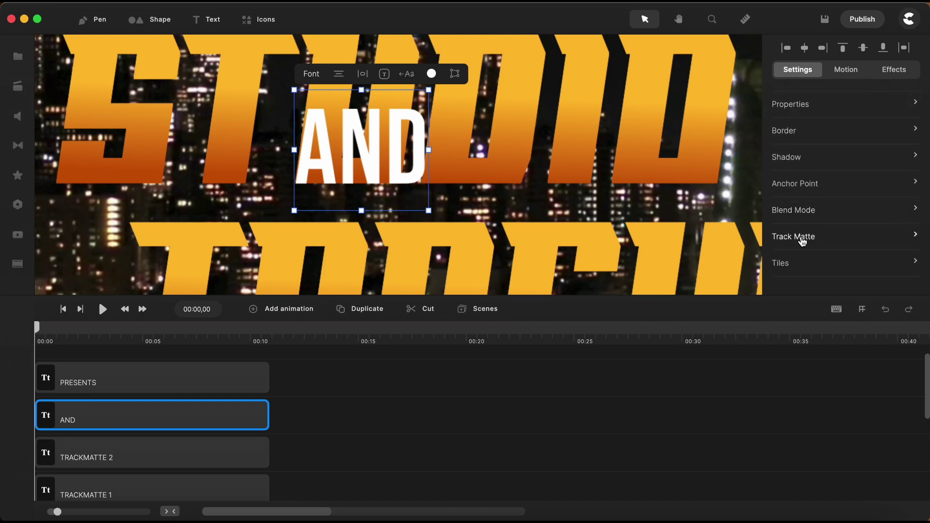
click(802, 241)
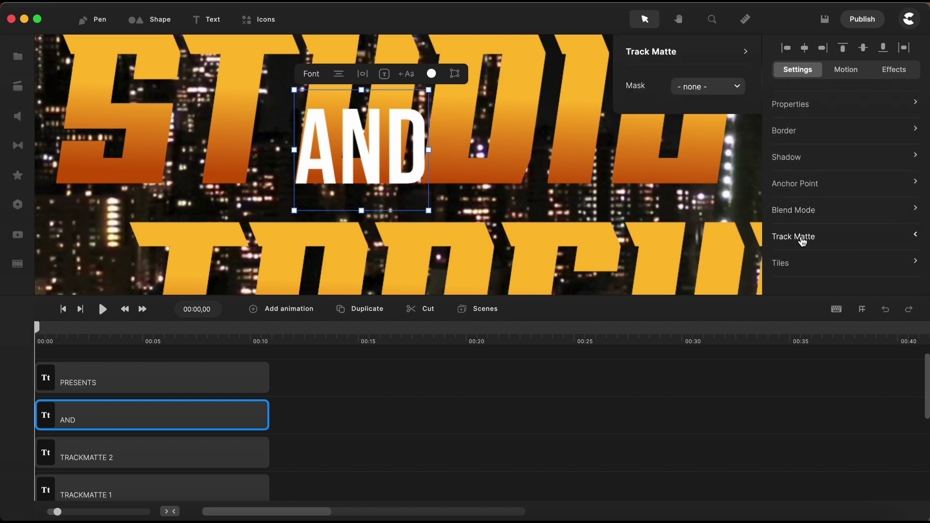
click(716, 93)
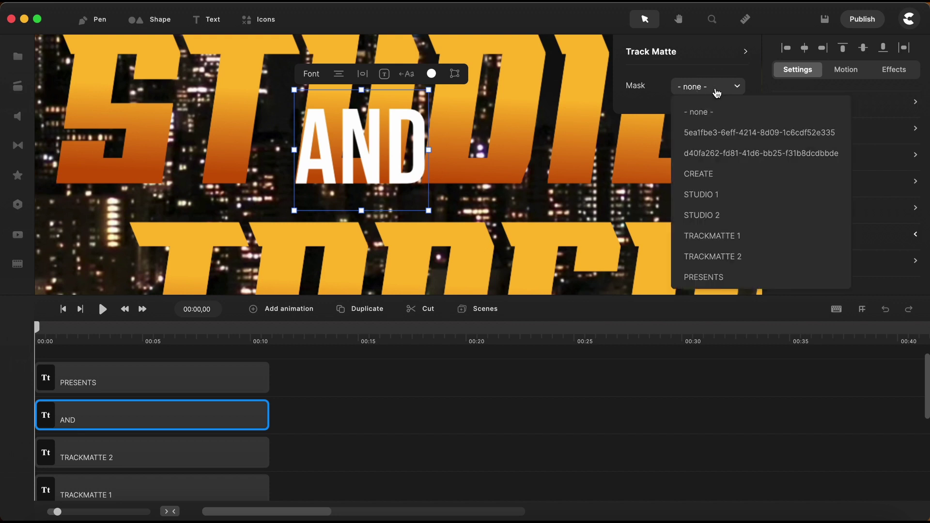
click(707, 216)
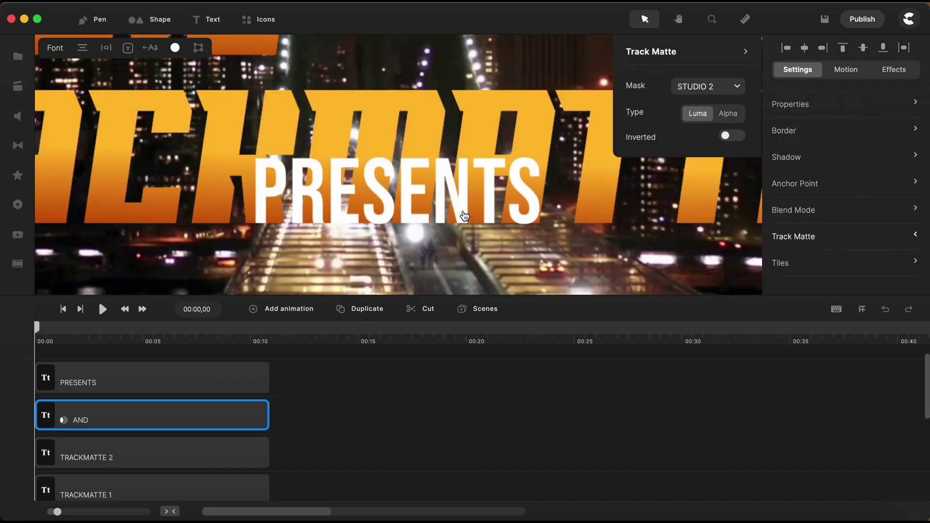
Mask PRESENTS with TRACKMATTE 2, and set both the PRESENTS and AND mattes to Alpha
click(464, 215)
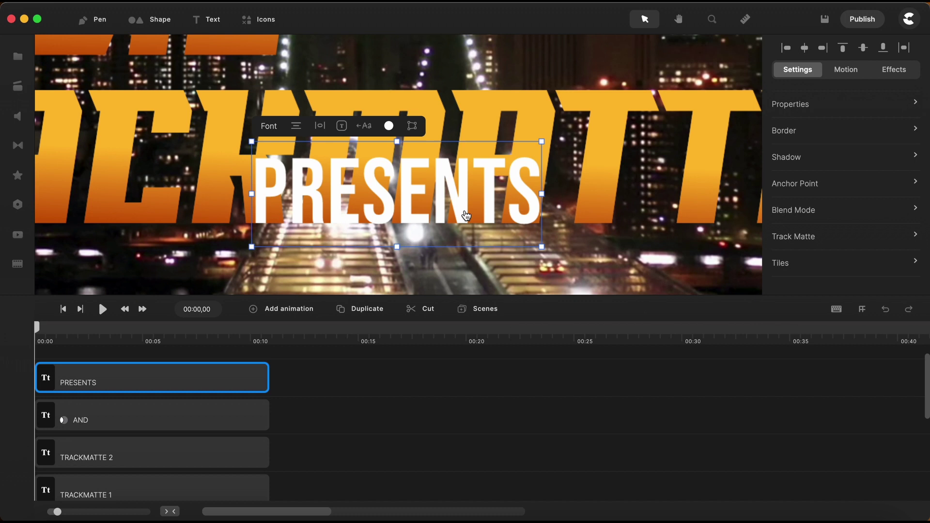
click(810, 237)
click(717, 86)
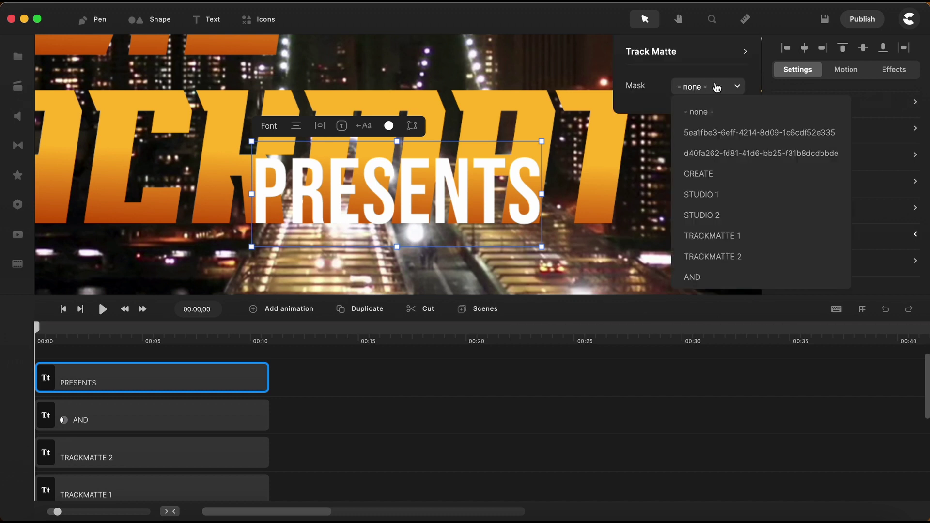
click(733, 260)
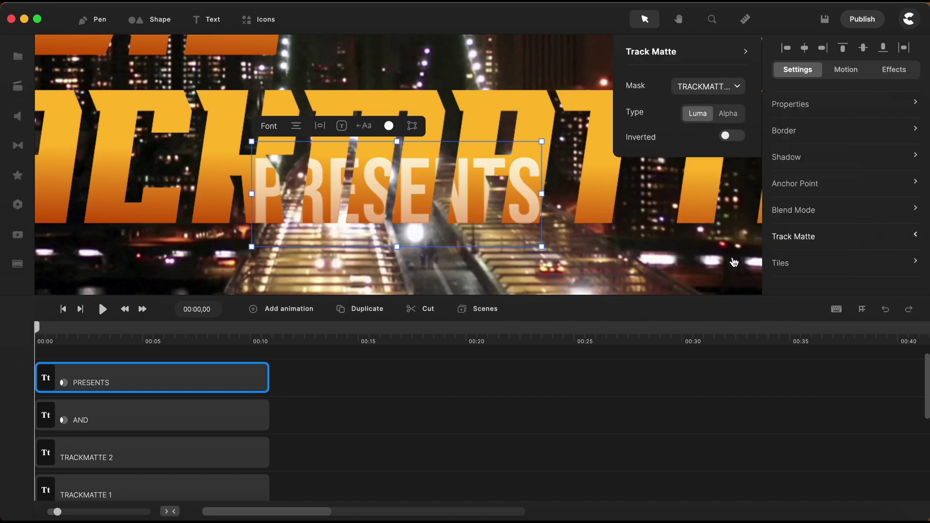
click(734, 117)
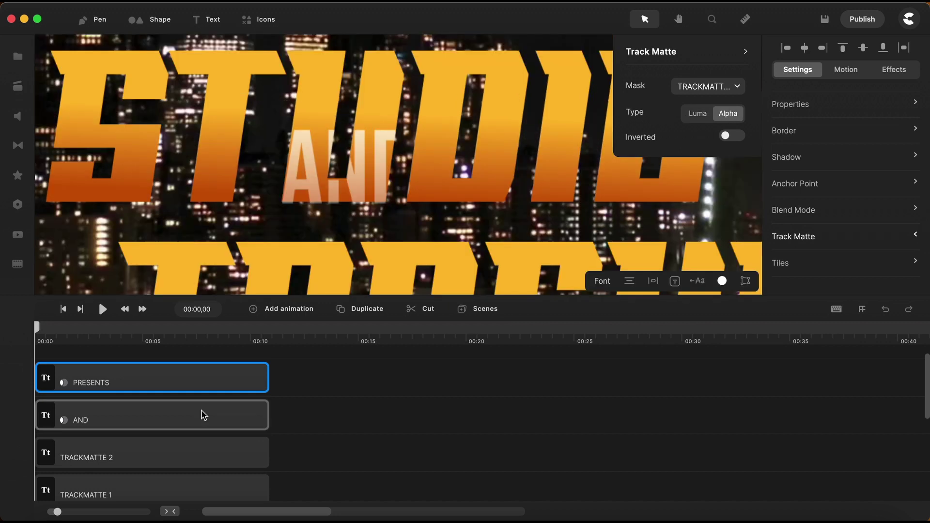
click(202, 415)
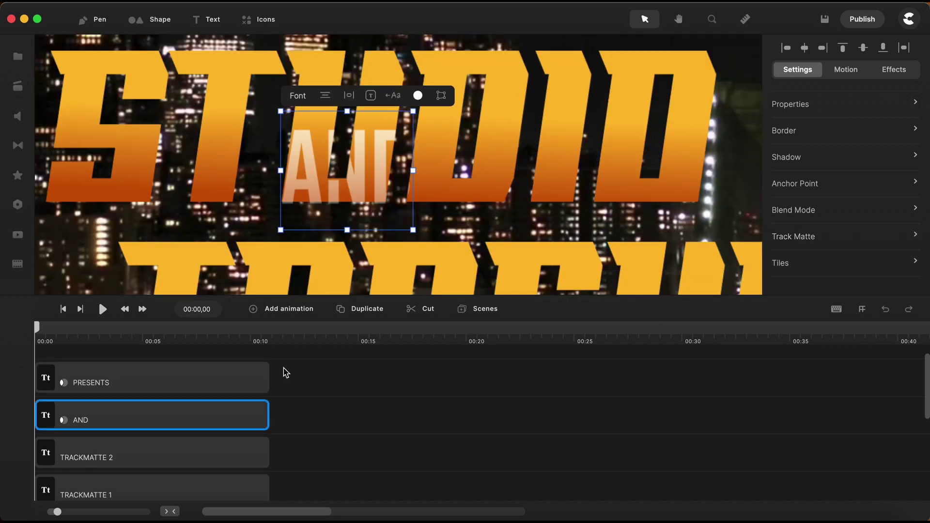
click(794, 238)
click(736, 116)
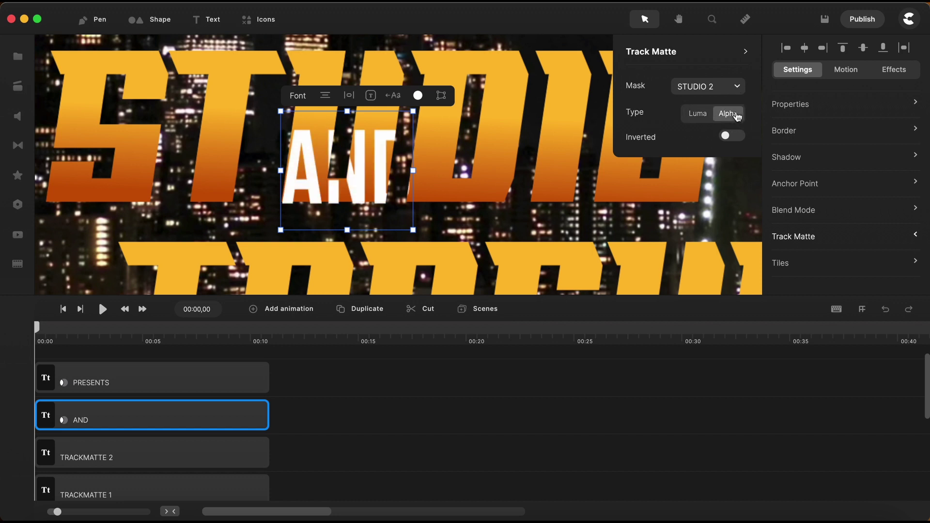
Add a position animation to AND, ending its keyframe at about 9 seconds
key(Escape)
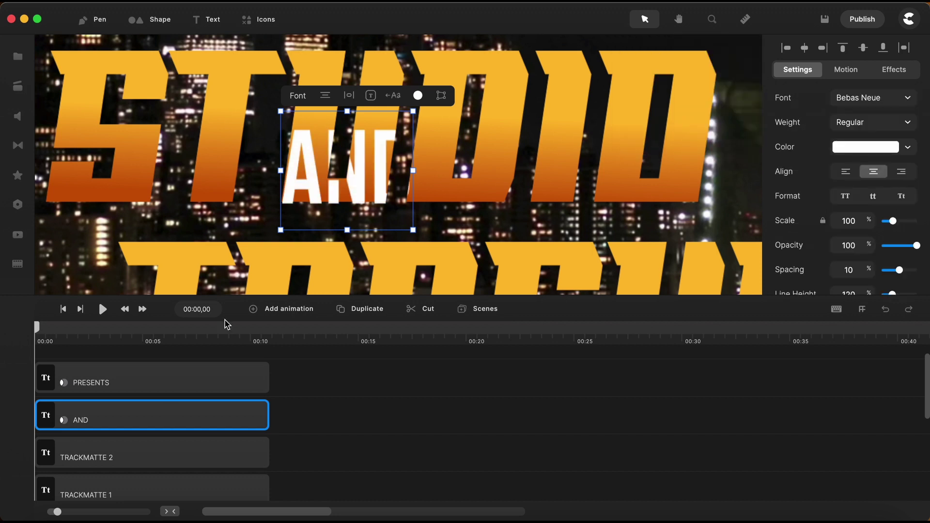
click(282, 315)
click(310, 127)
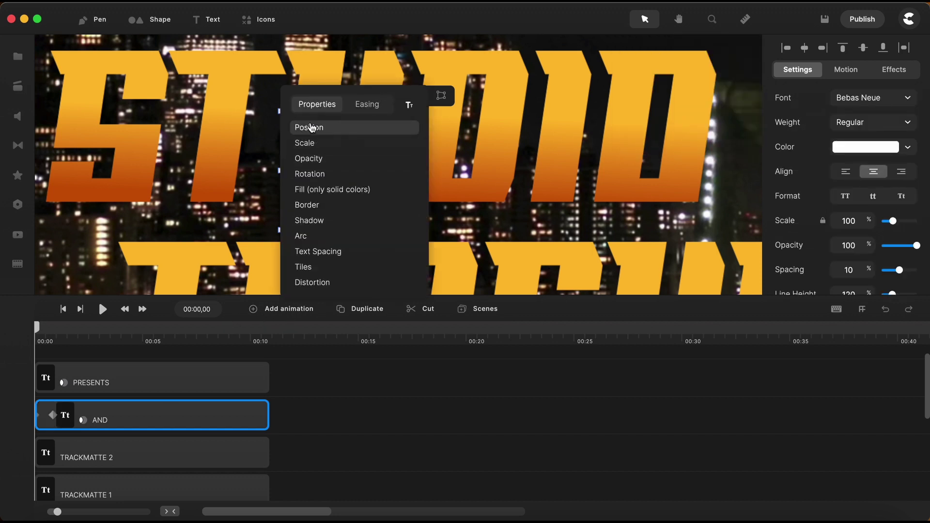
click(368, 108)
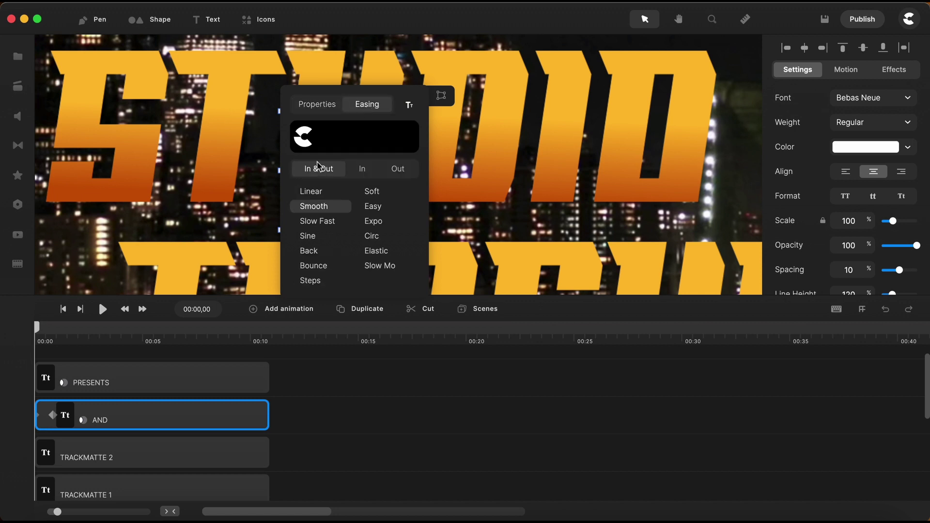
click(45, 415)
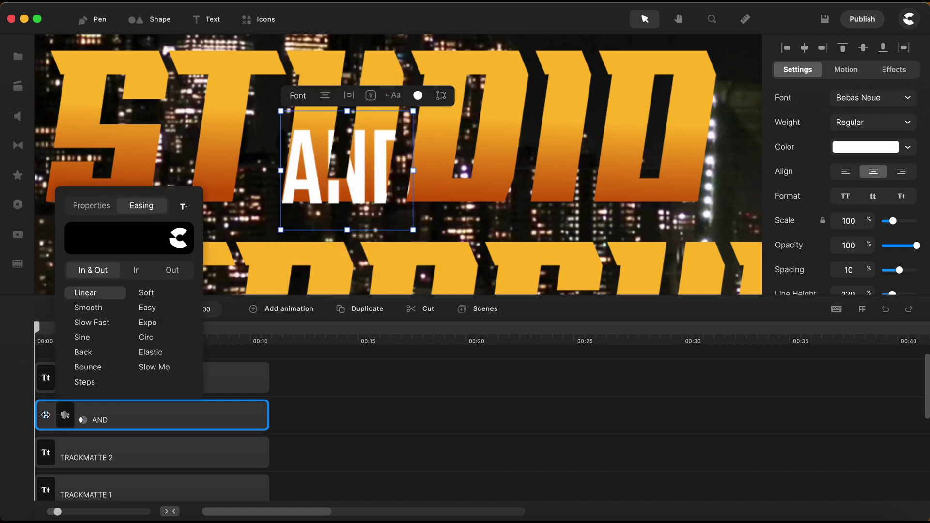
drag(67, 416, 232, 418)
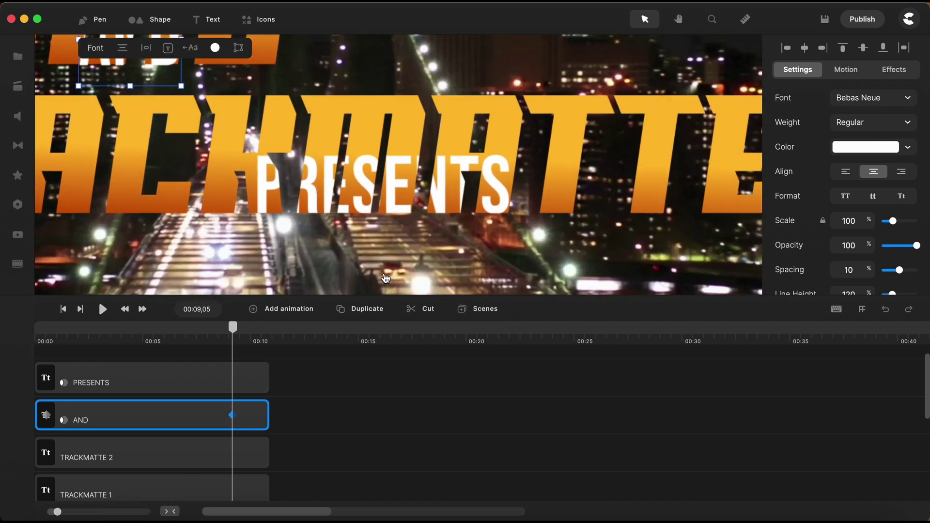
Add a Linear-eased position animation to PRESENTS, ending near 9 seconds
click(68, 382)
click(46, 378)
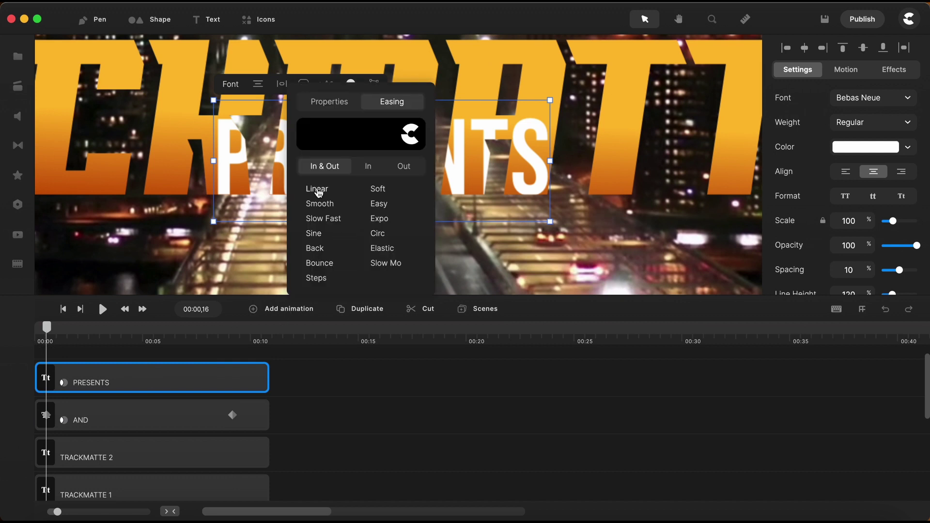
click(318, 189)
click(232, 377)
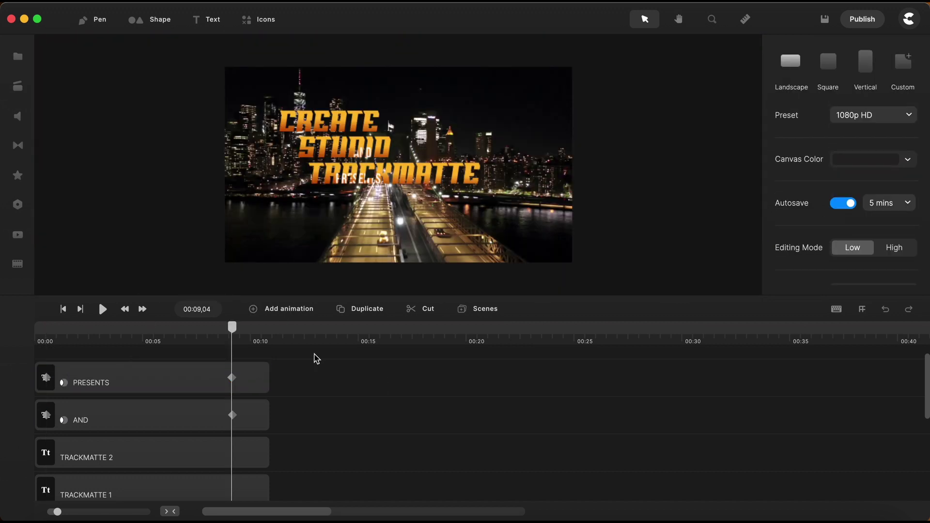
click(63, 309)
key(space)
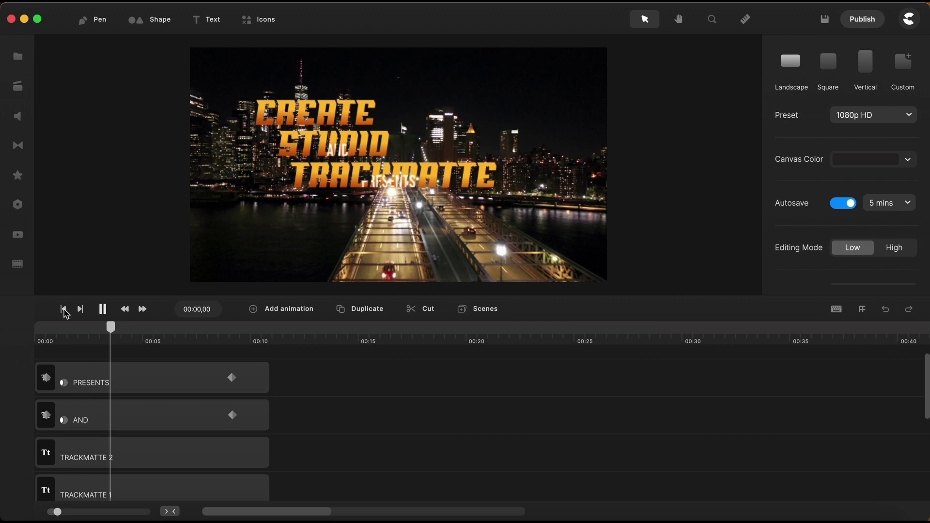
key(space)
click(214, 381)
scroll(214, 381, up, 1)
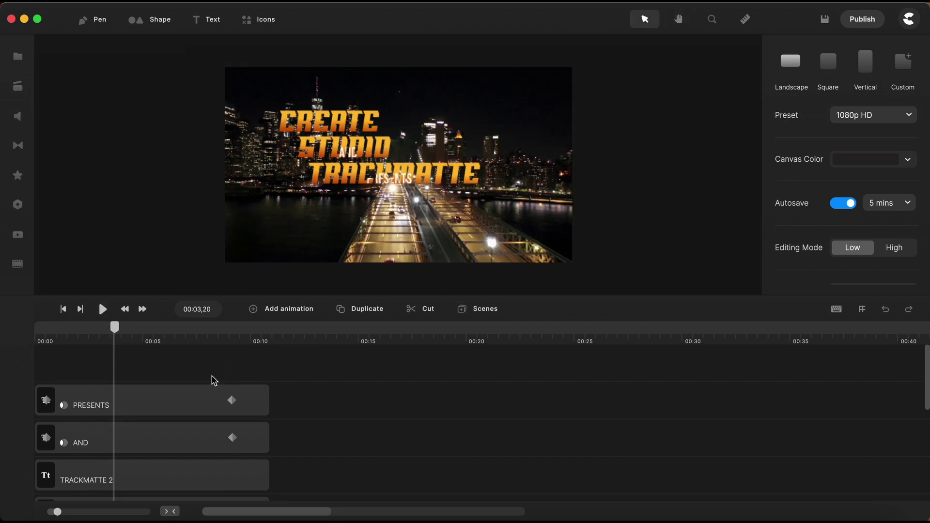
click(39, 338)
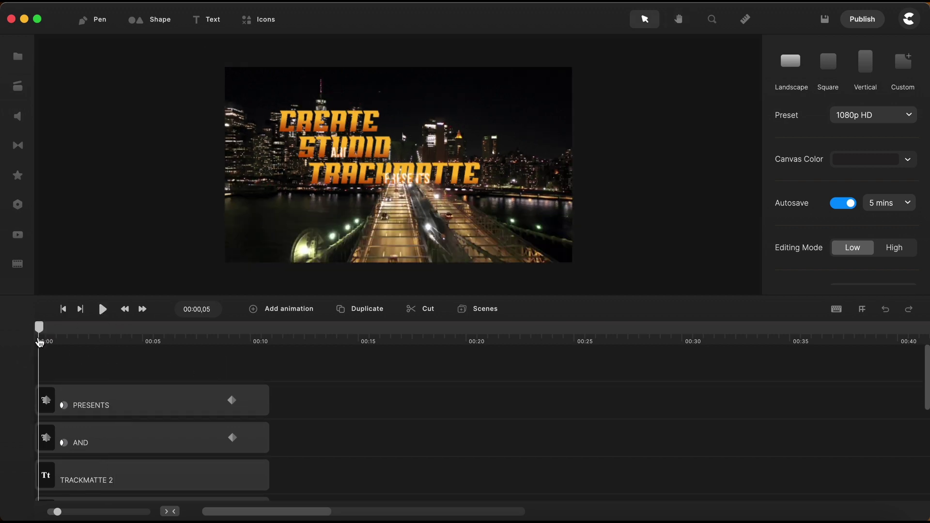
Add a Camera component at the timeline start, shrinking its frame over the CREATE STUDIO TRACKMATTE titles
click(20, 205)
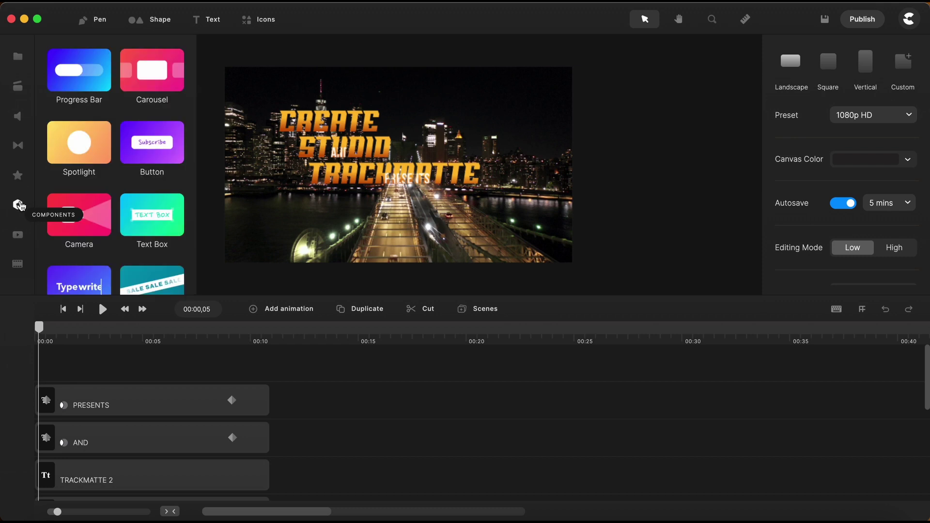
scroll(129, 213, down, 3)
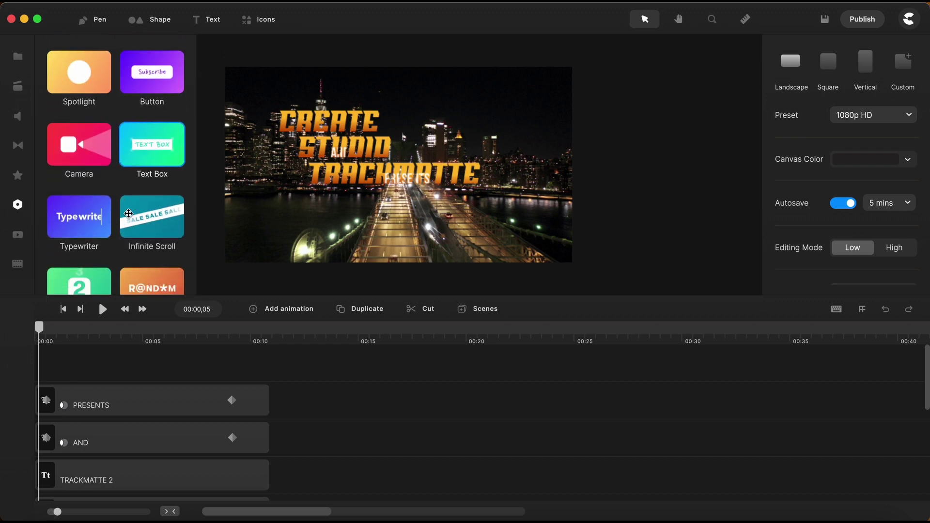
drag(79, 145, 303, 182)
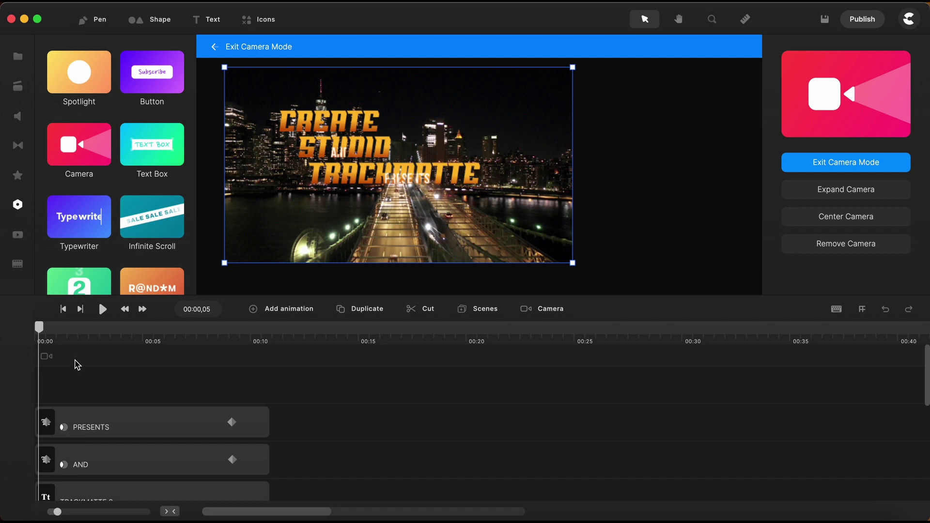
click(62, 356)
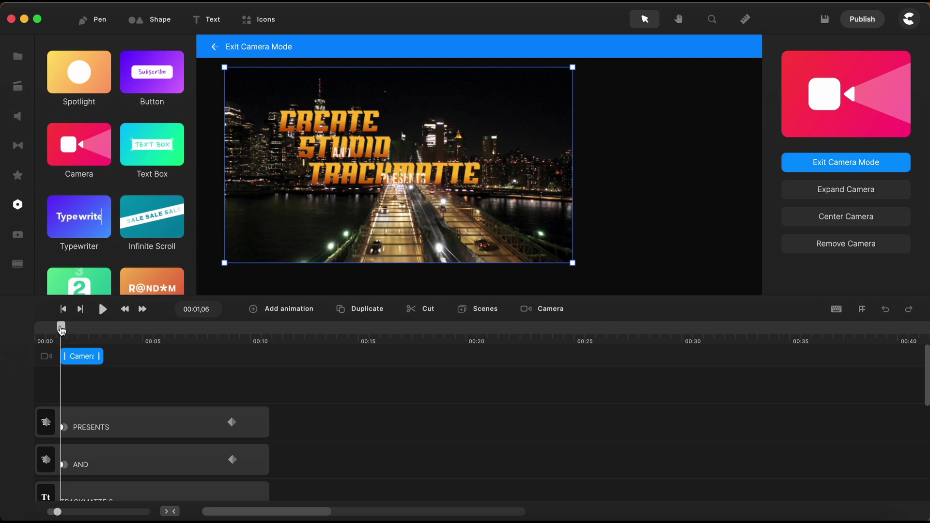
drag(61, 331, 71, 361)
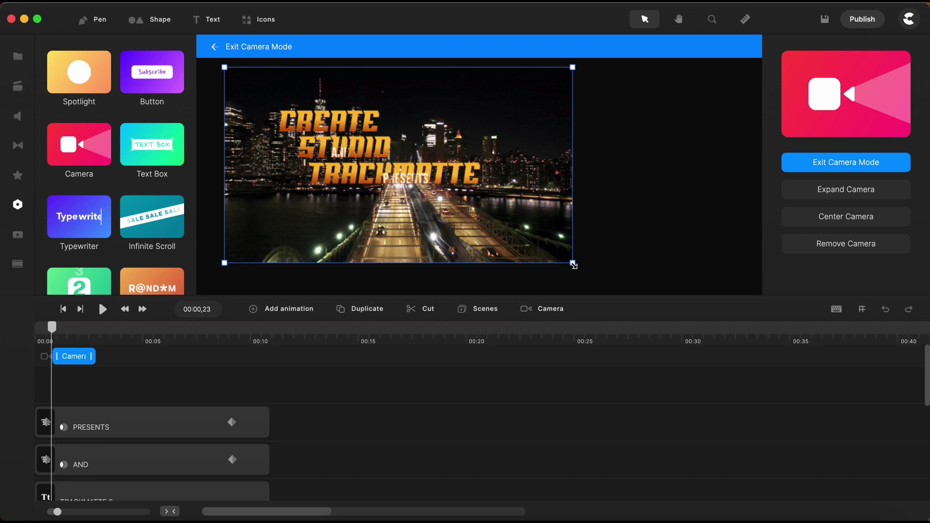
drag(573, 264, 516, 232)
drag(408, 217, 435, 231)
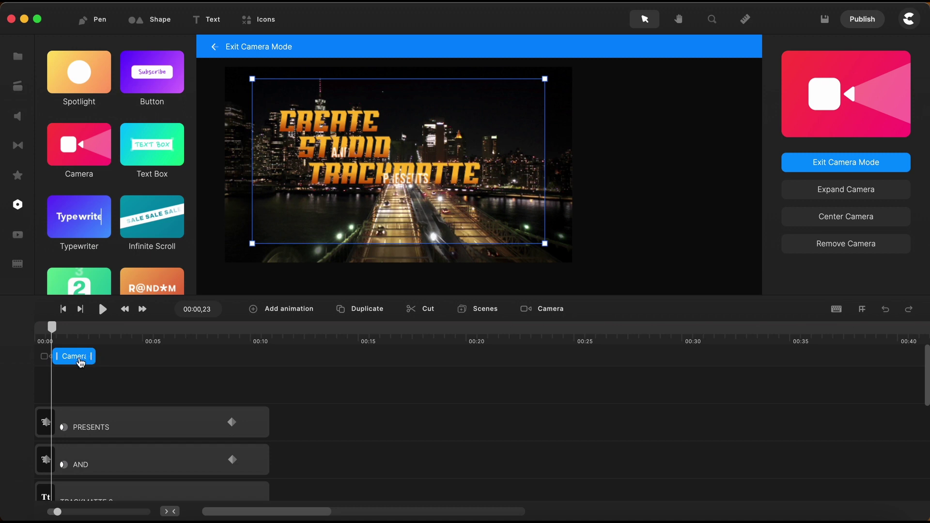
Set the Camera clip to Linear easing and stretch it to about 00:09
right_click(81, 363)
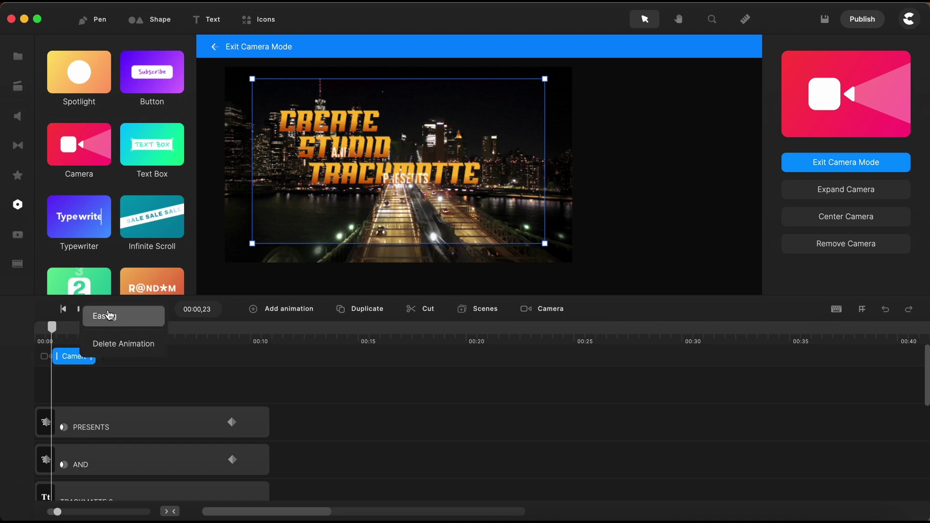
click(110, 317)
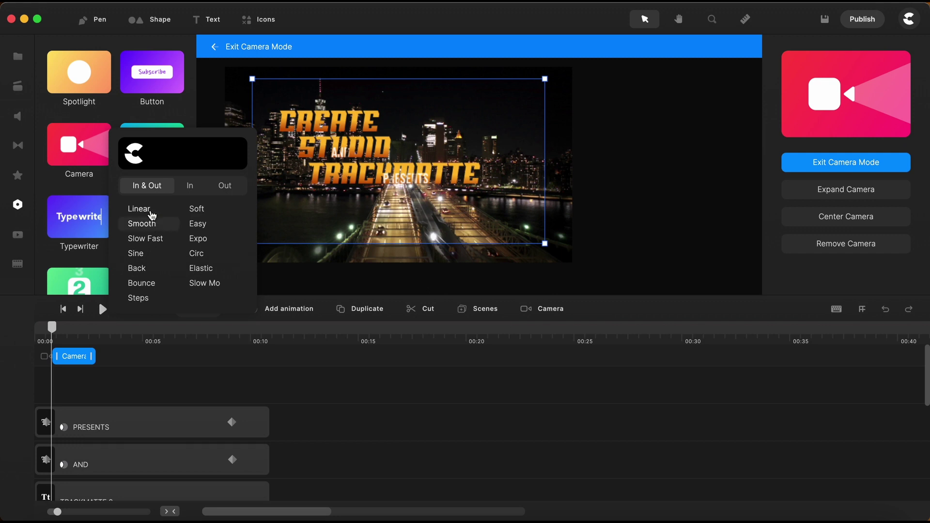
click(141, 208)
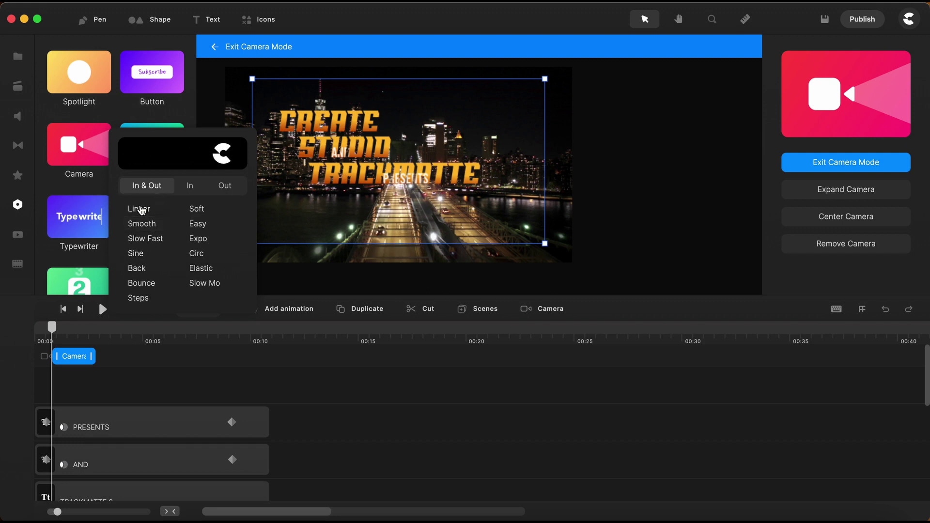
drag(91, 356, 234, 361)
click(245, 340)
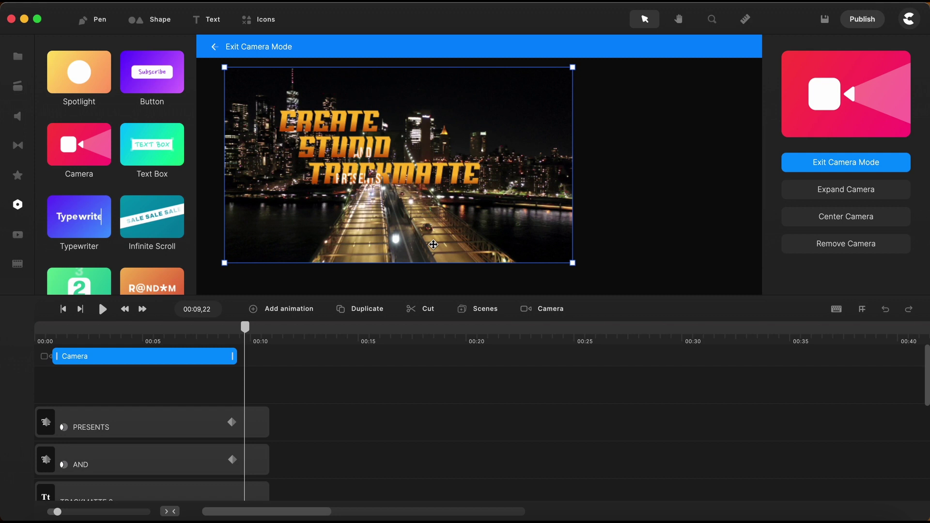
click(476, 362)
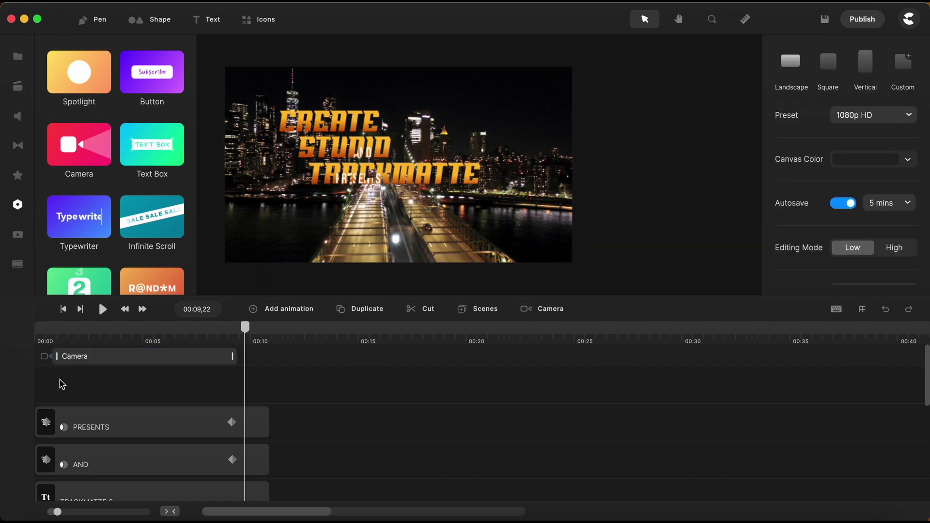
click(64, 309)
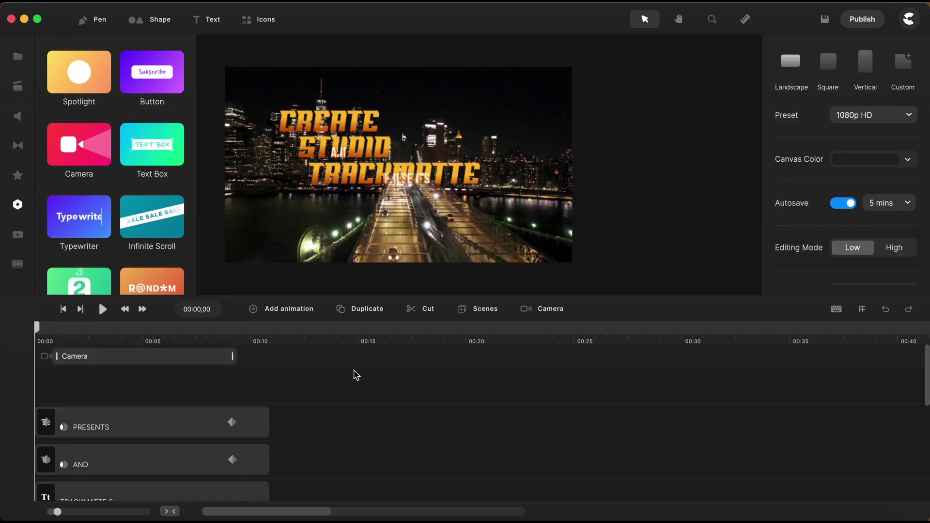
key(space)
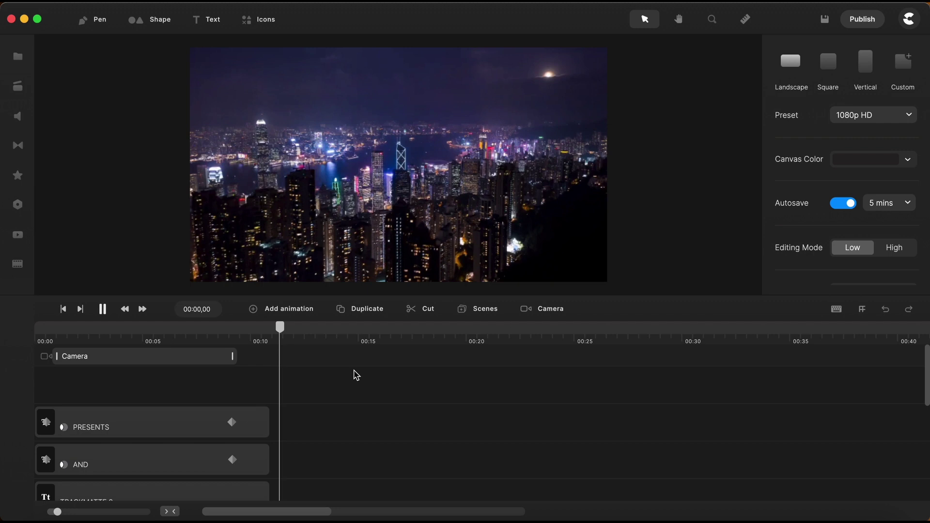
key(space)
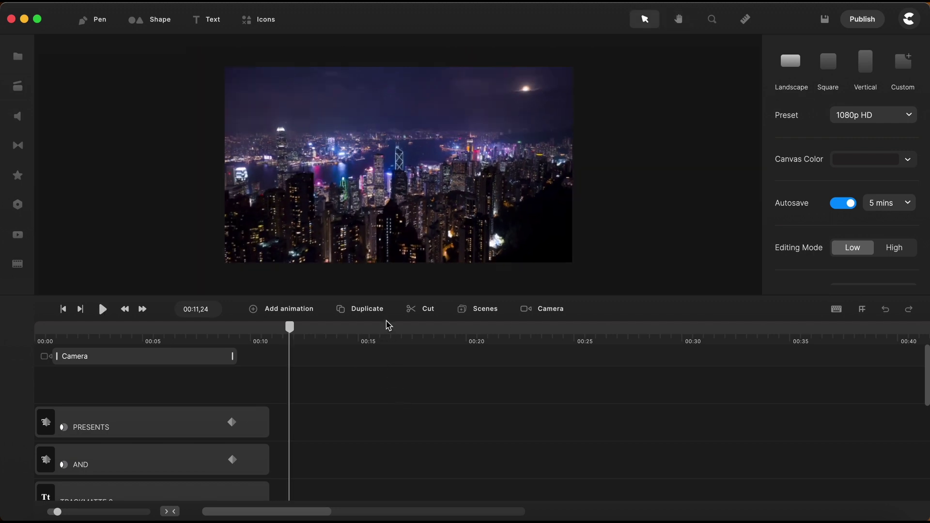
Select the seven title text layers and group them together
drag(381, 296, 377, 160)
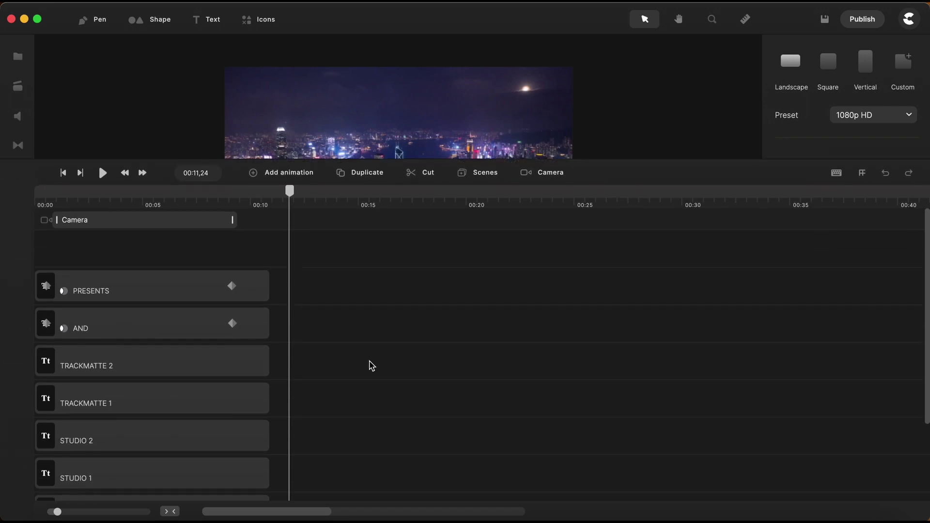
scroll(371, 366, down, 3)
scroll(371, 342, up, 1)
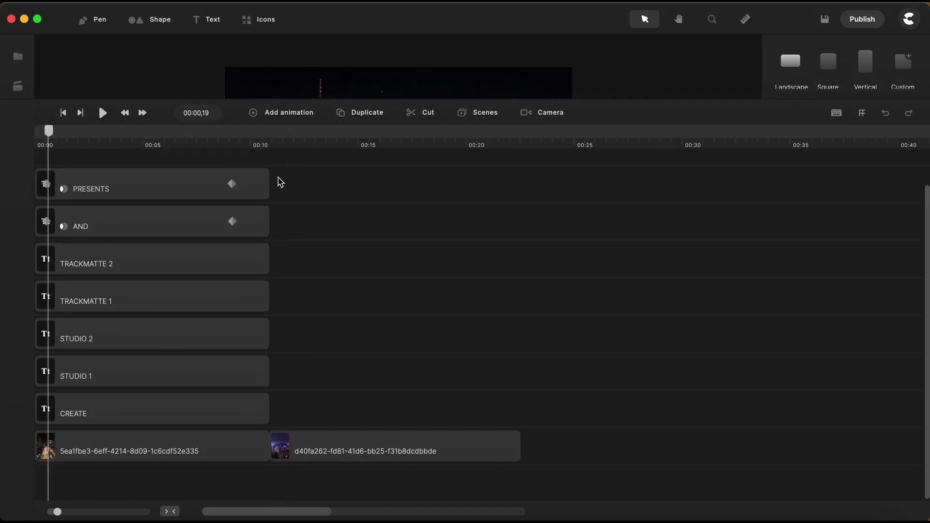
drag(277, 178, 187, 419)
right_click(188, 420)
click(216, 363)
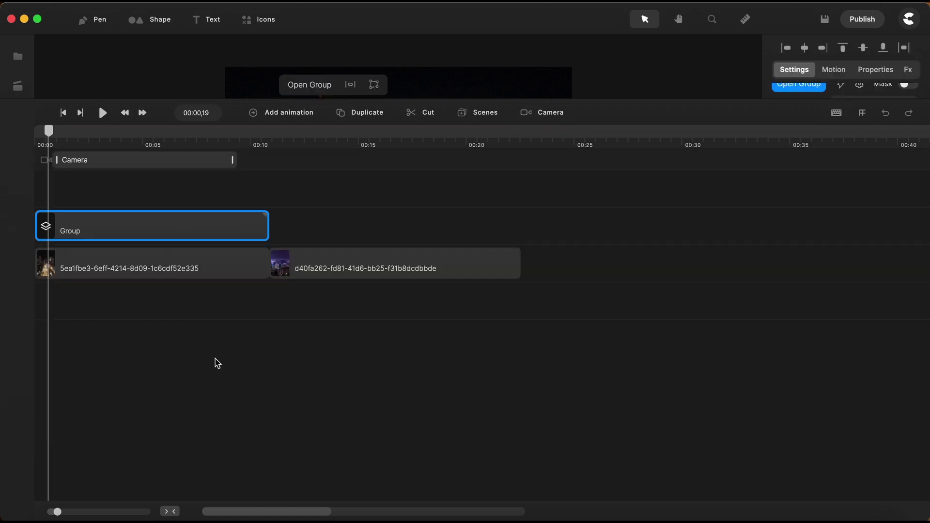
Rename the new group to 'TITLE 1 Group'
drag(395, 102, 393, 289)
click(50, 322)
drag(50, 322, 89, 322)
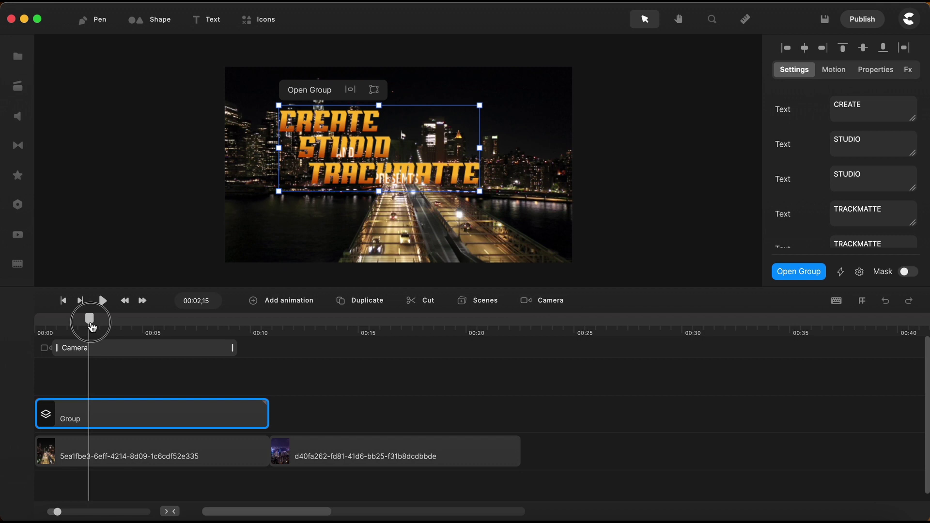
right_click(71, 425)
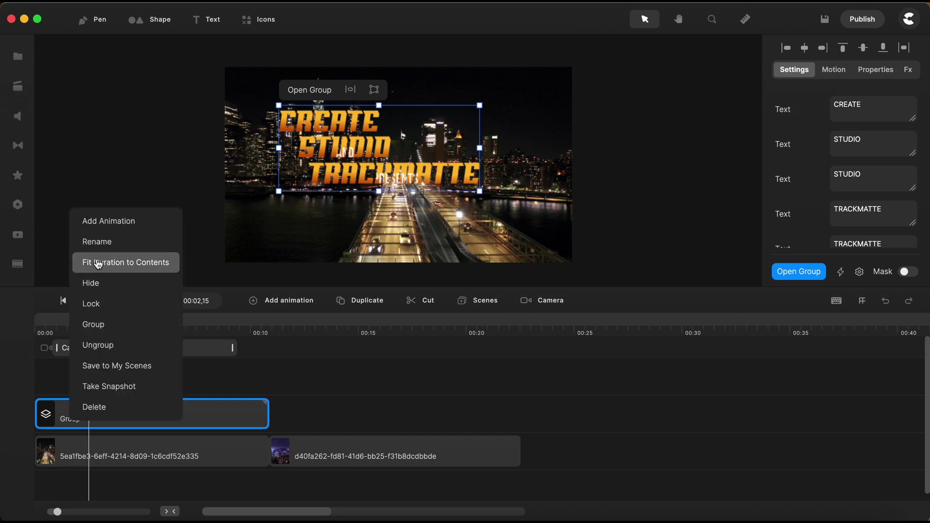
click(94, 244)
click(50, 419)
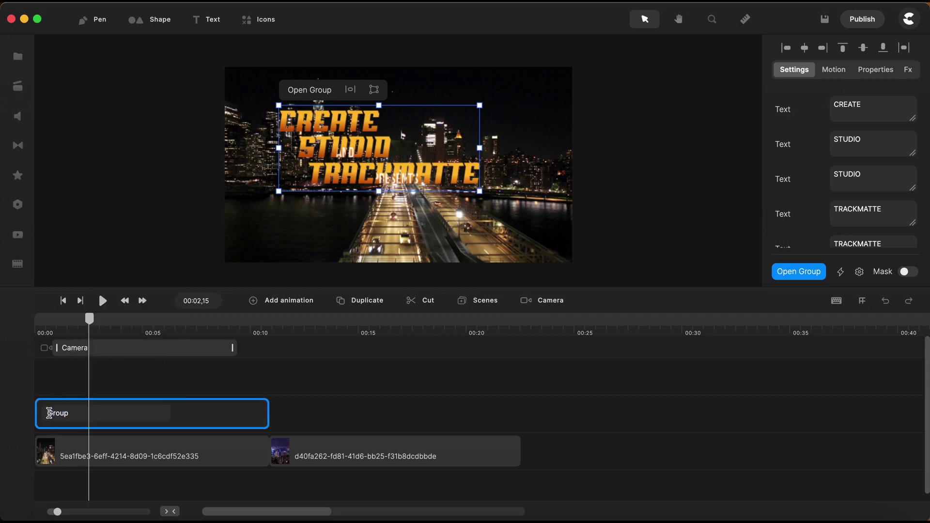
text(TITLE 1)
click(240, 411)
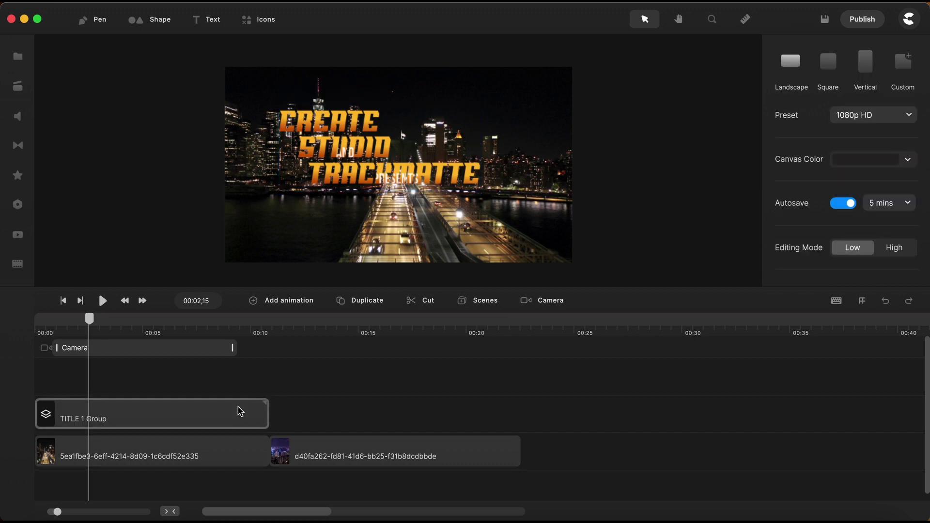
click(240, 411)
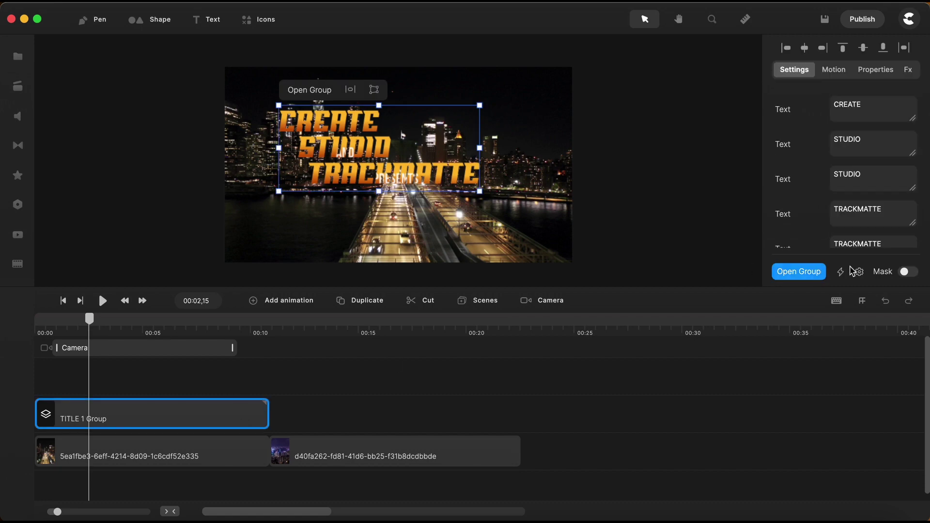
In Easy Edit Properties, link the second STUDIO and second TRACKMATTE rows to their first copies
click(860, 272)
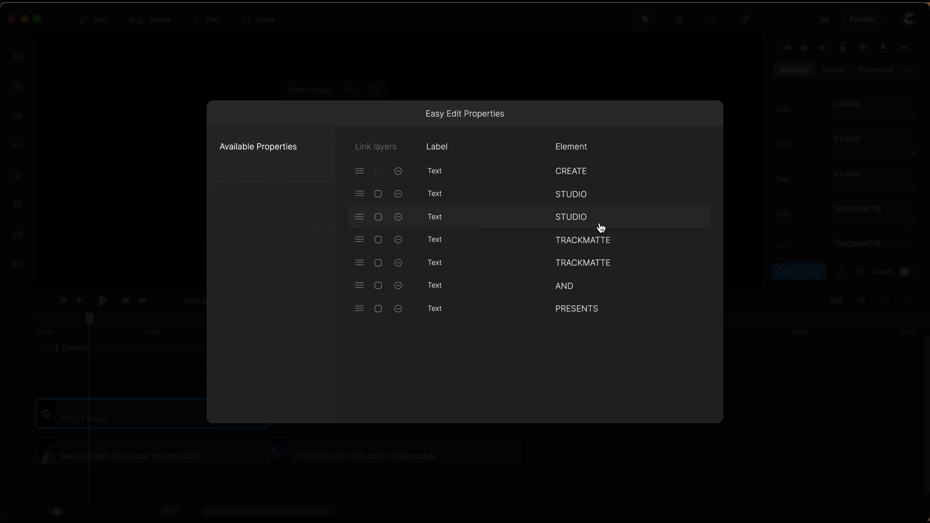
click(379, 219)
click(379, 263)
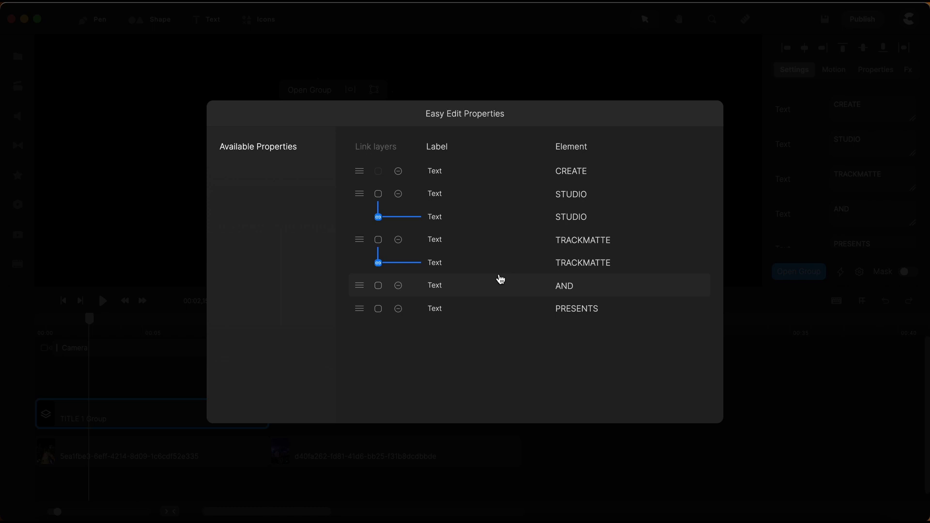
click(144, 379)
Duplicate TITLE 1 Group, place the copy after the original and move it over the skyline
click(368, 303)
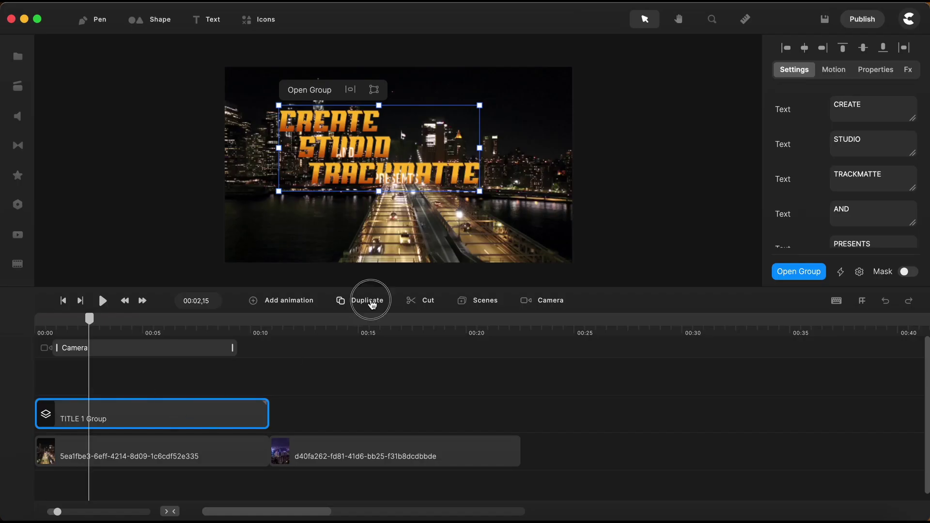
drag(162, 415, 397, 457)
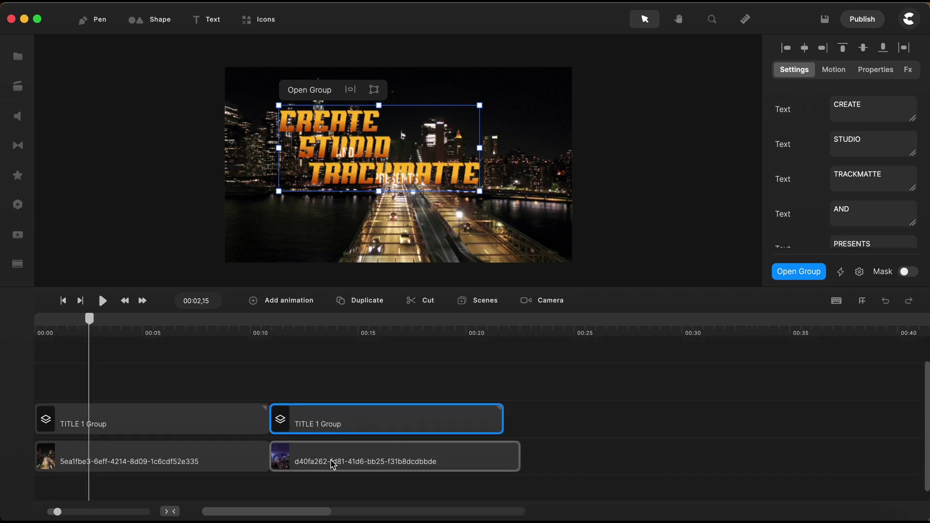
scroll(332, 425, up, 1)
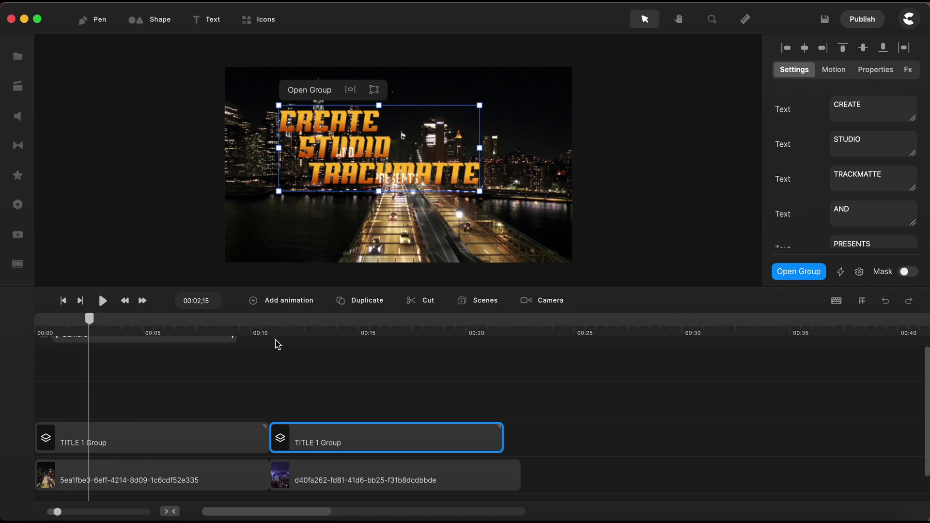
click(315, 335)
drag(344, 148, 404, 194)
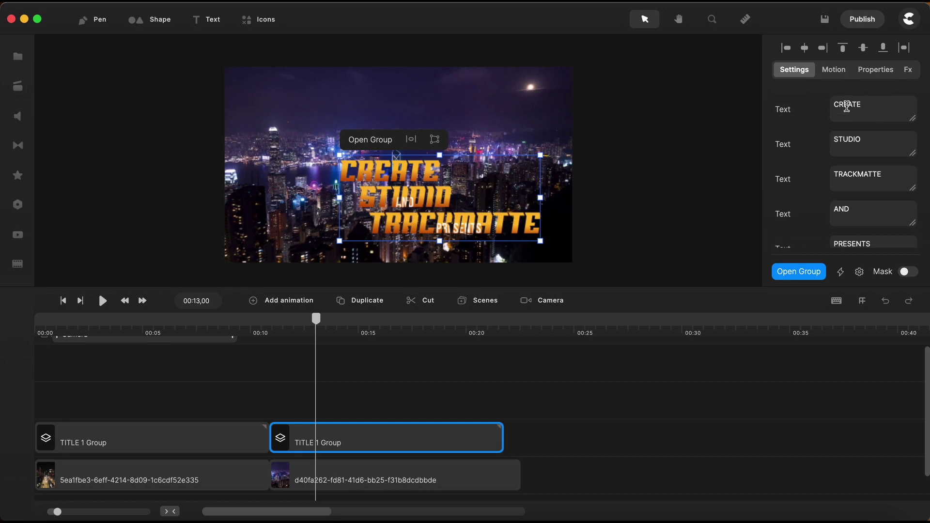
Change the copy's texts to CINEMATIC, TITLE, EFFECT, VERY and PROFFESIONAL
double_click(850, 105)
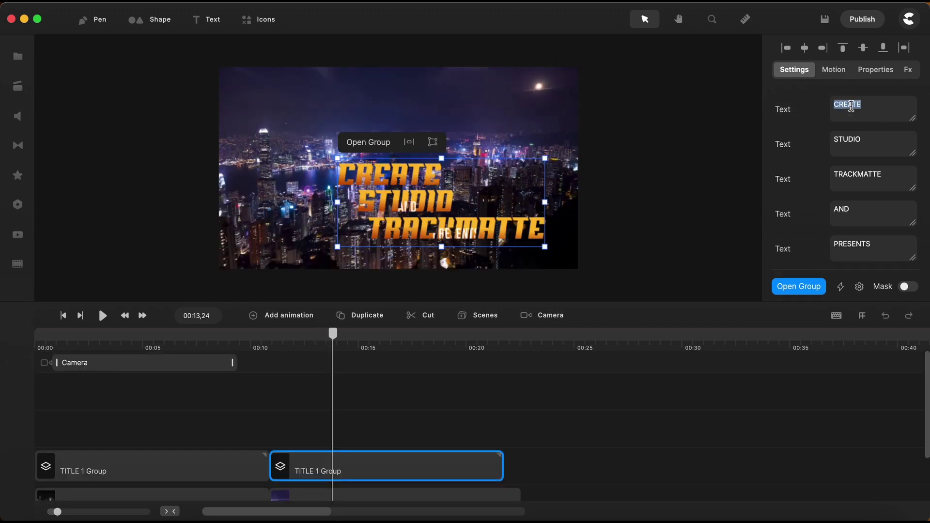
text(CINEMAT)
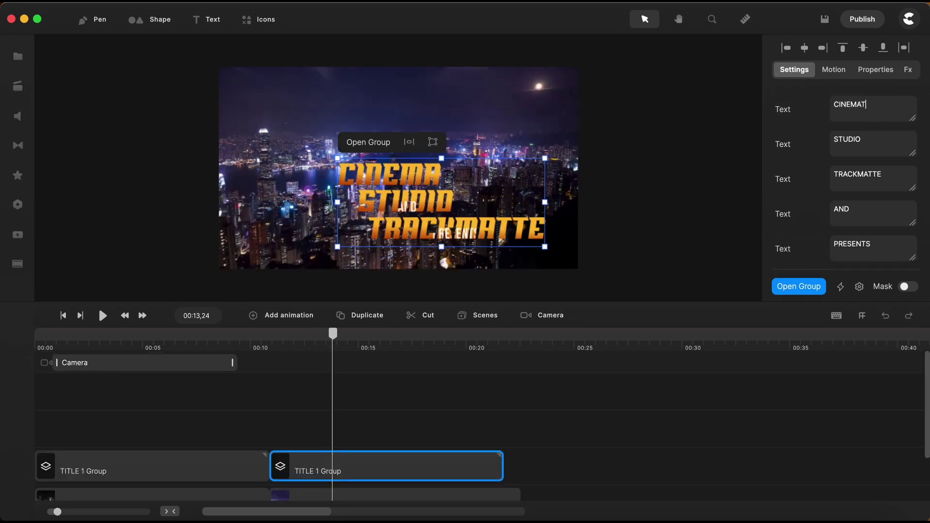
text(IC)
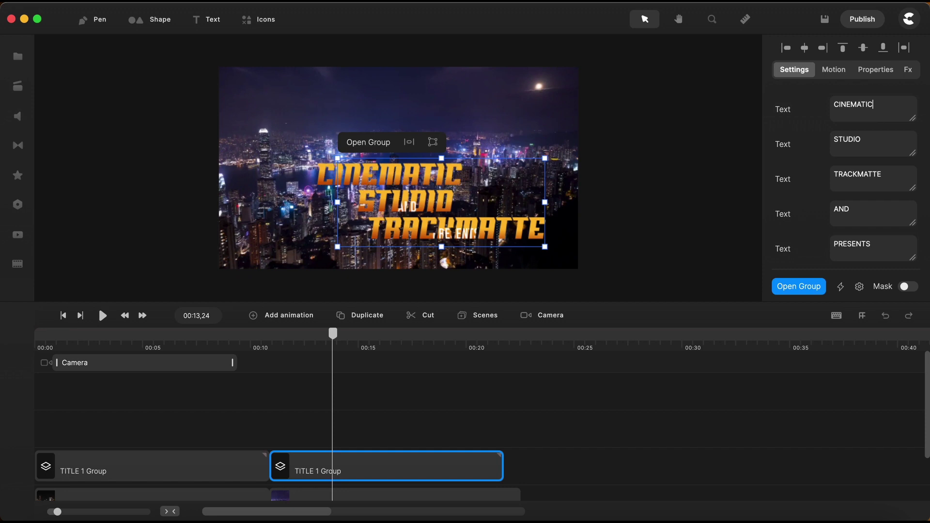
double_click(847, 140)
text(TITLE)
double_click(854, 175)
text(EFFECT)
double_click(842, 210)
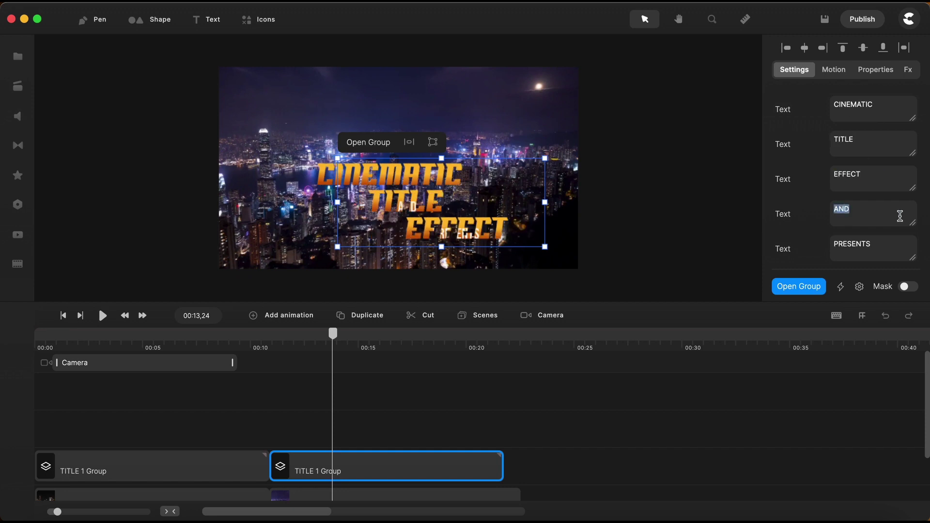
text(VERY)
double_click(851, 243)
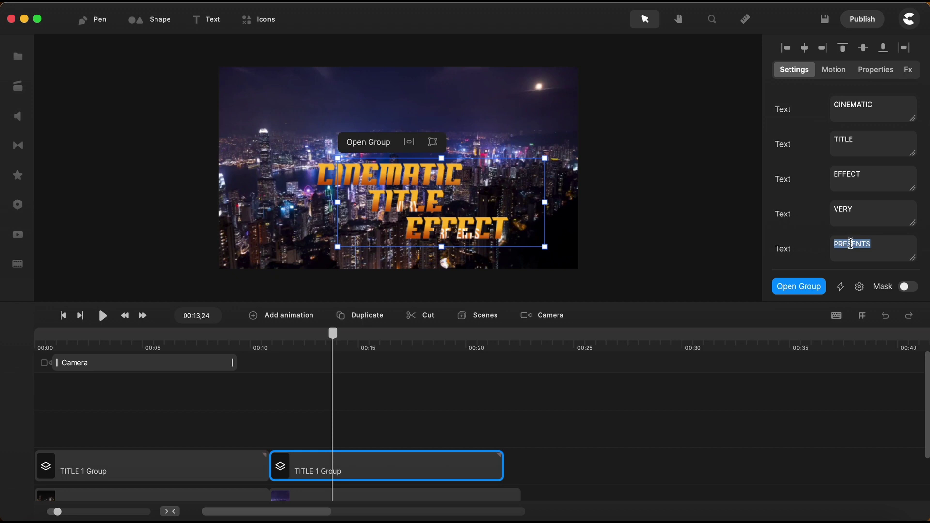
text(PROFFESIONAL)
scroll(461, 242, up, 5)
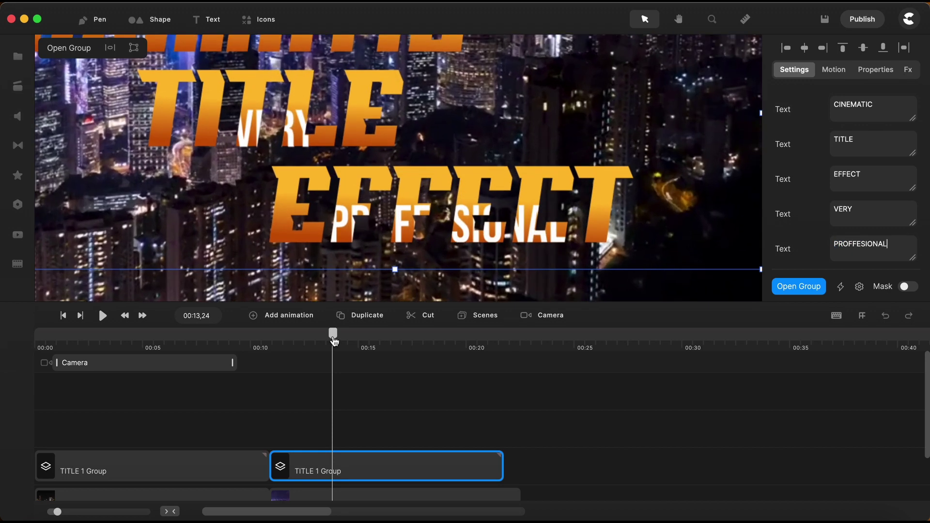
drag(332, 334, 349, 335)
Add a camera move from about 00:12 to 00:19, shrinking its frame onto the new title
click(403, 390)
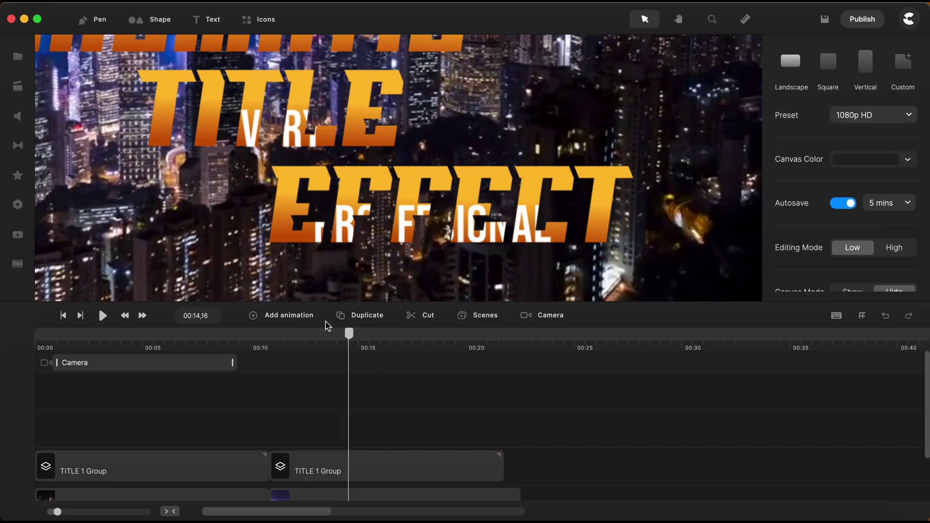
scroll(317, 269, down, 5)
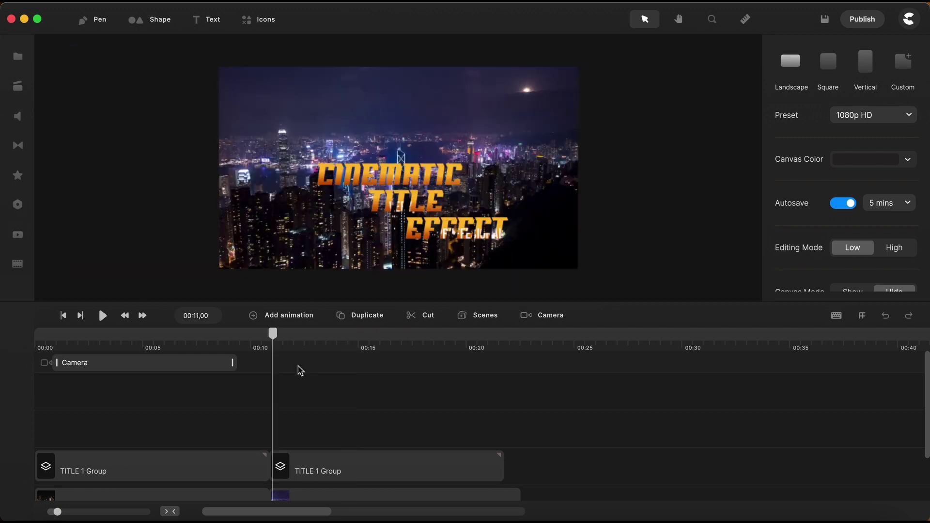
double_click(298, 366)
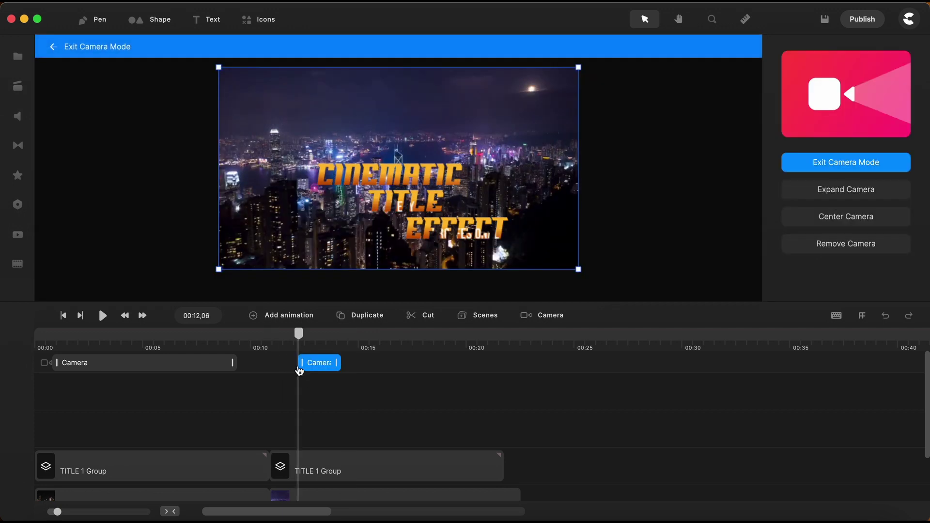
drag(337, 368, 459, 370)
scroll(353, 223, down, 3)
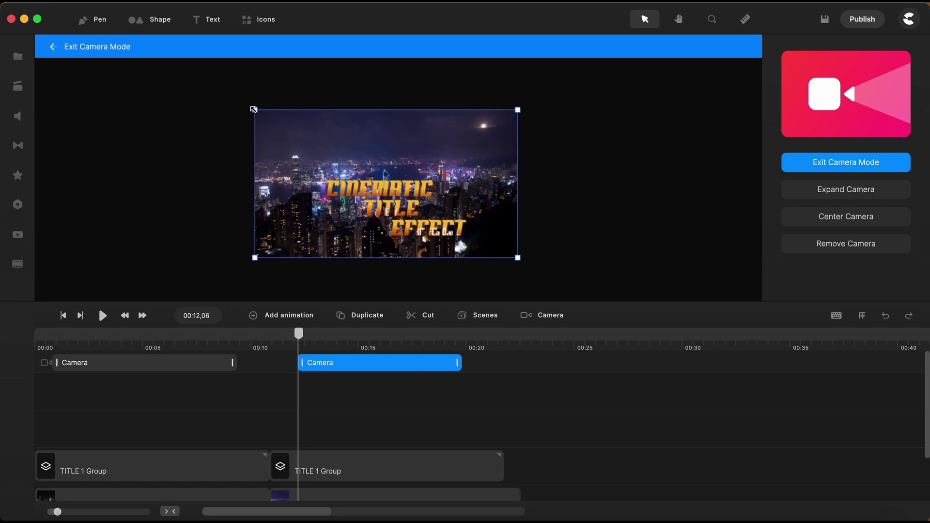
drag(253, 109, 303, 139)
drag(450, 208, 420, 208)
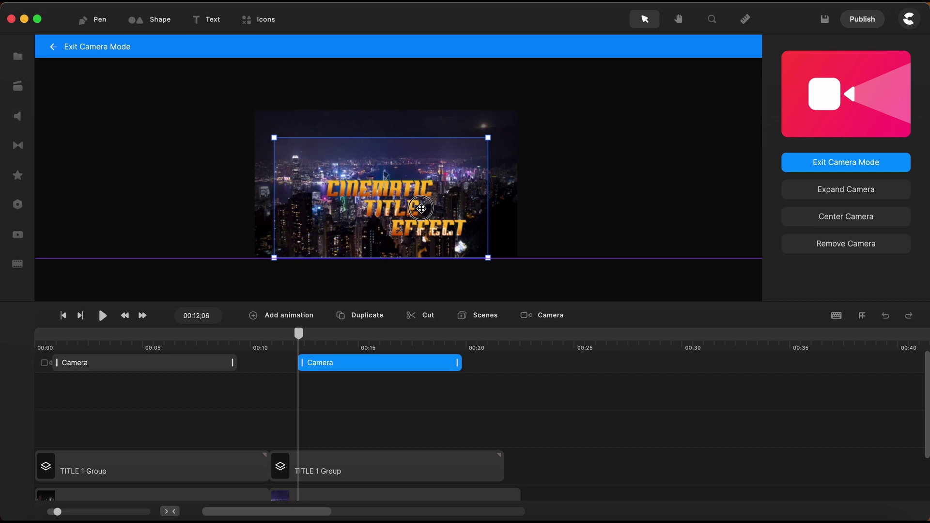
Give the second camera move Linear easing and exit camera mode
click(480, 350)
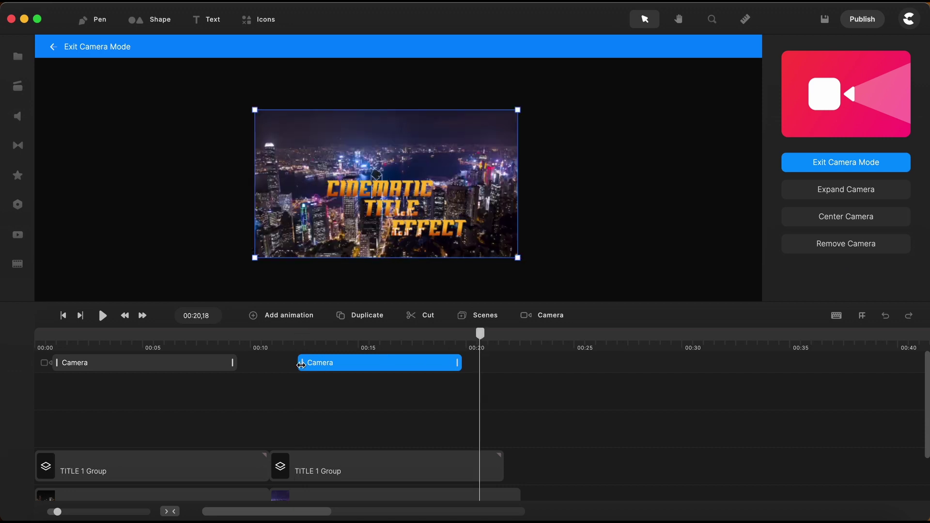
click(349, 369)
click(373, 324)
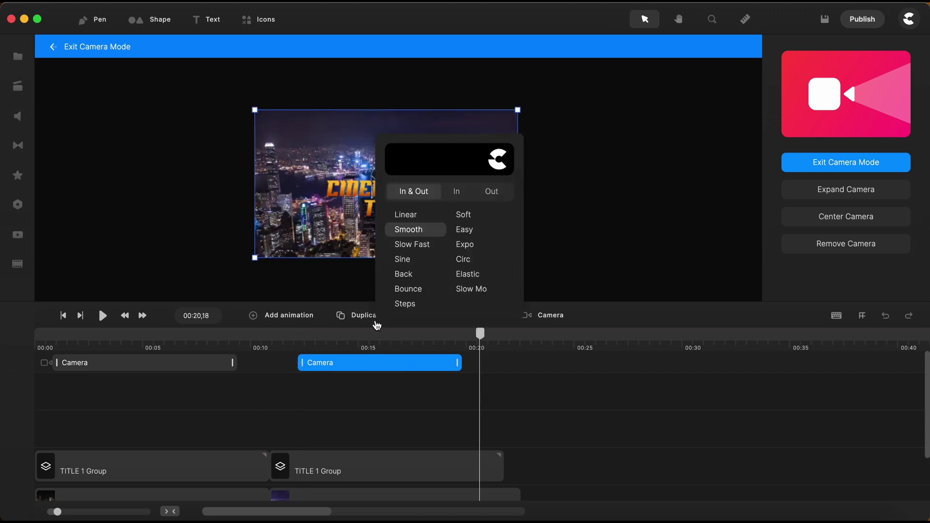
click(407, 215)
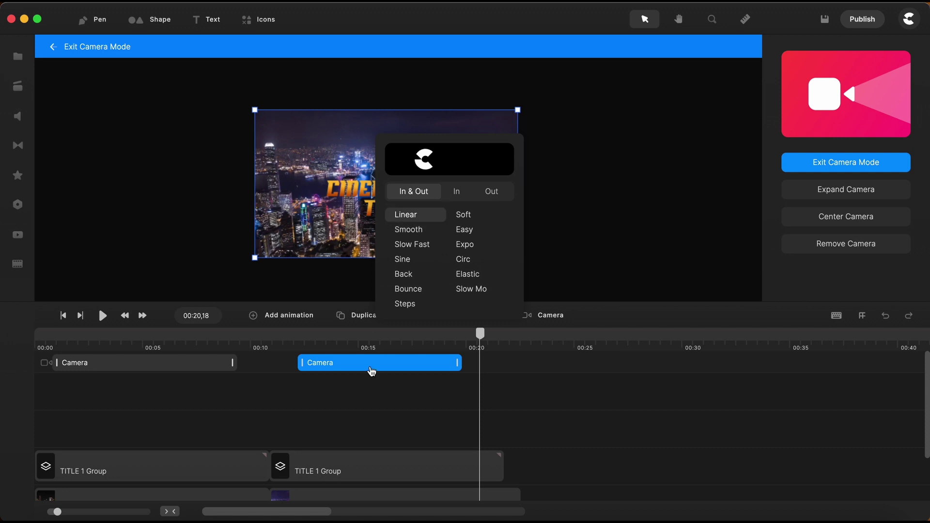
click(369, 413)
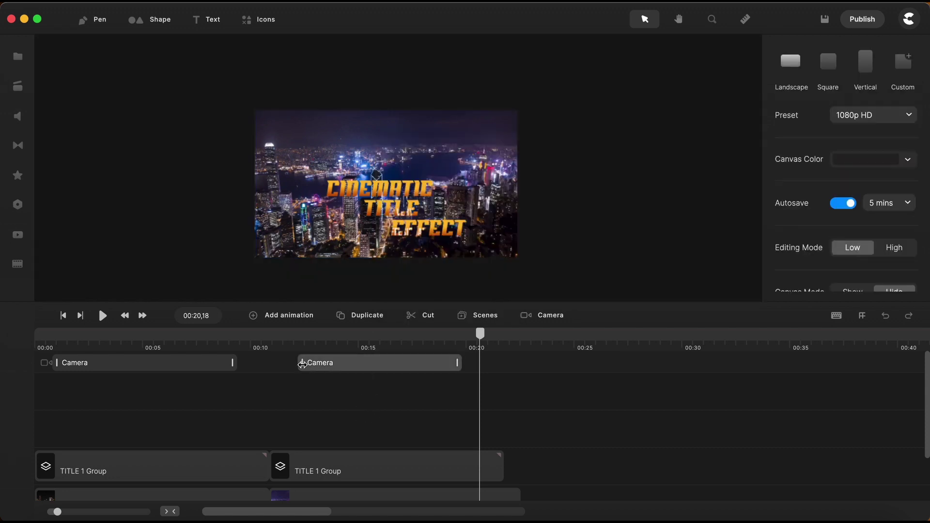
Play the preview from 00:10 to check the camera zoom across both scenes
click(263, 346)
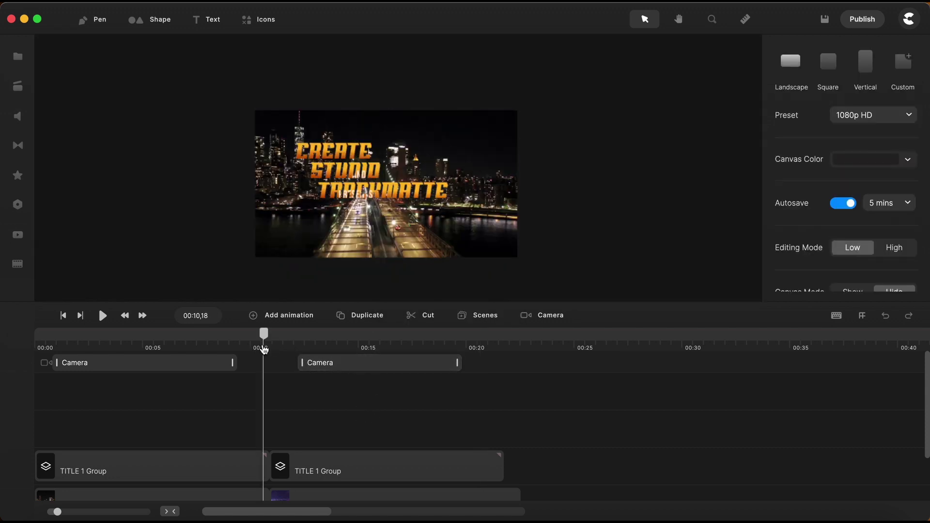
key(space)
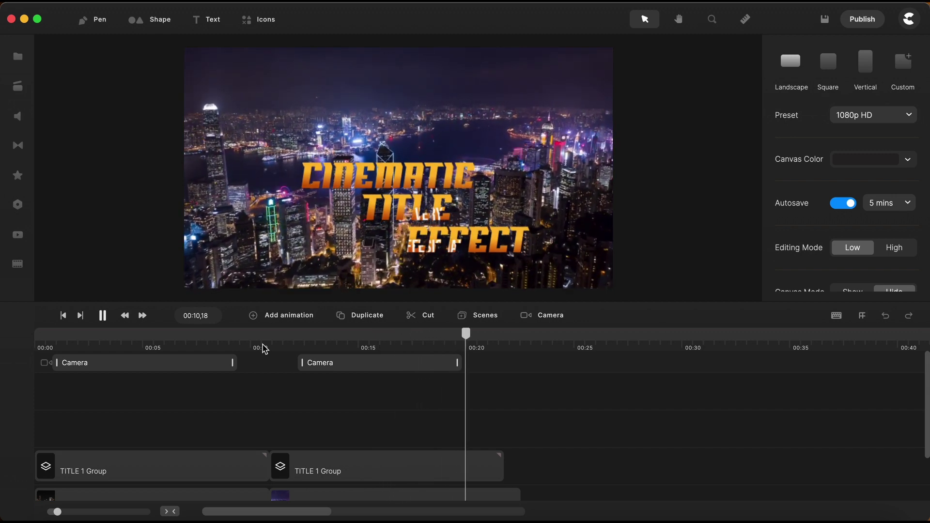
key(space)
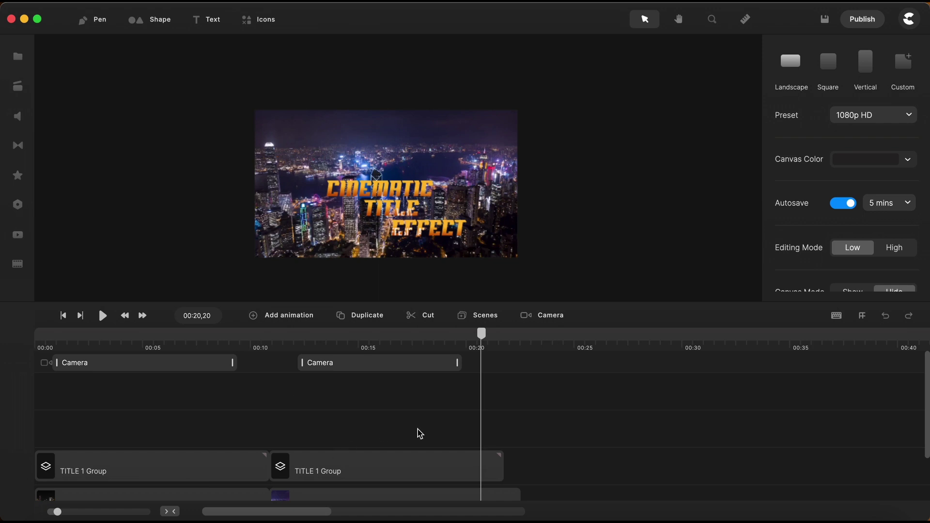
Shift the second TITLE 1 Group clip slightly later, to around 00:11
click(311, 467)
scroll(332, 469, down, 3)
drag(350, 424, 366, 424)
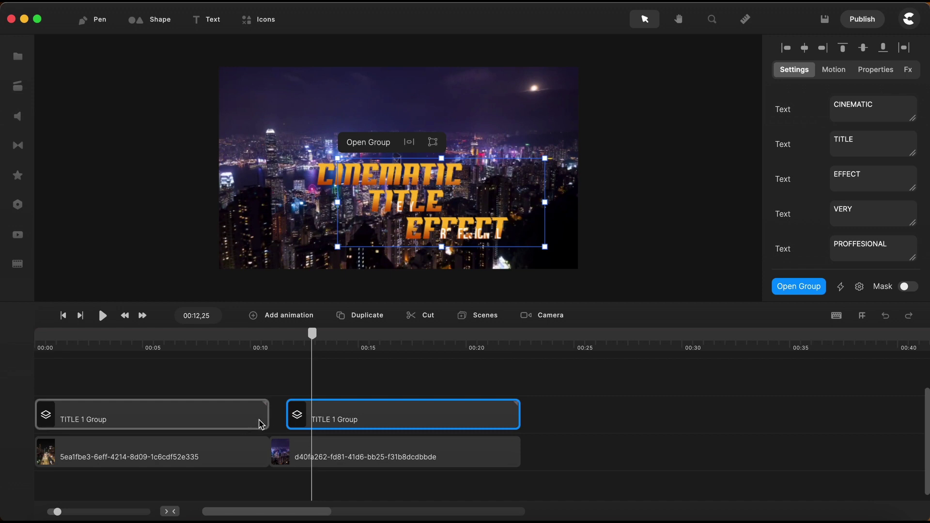
Trim the first title, then lift the second title and skyline video onto higher tracks overlapping from 00:09
drag(270, 418, 253, 417)
drag(479, 419, 475, 388)
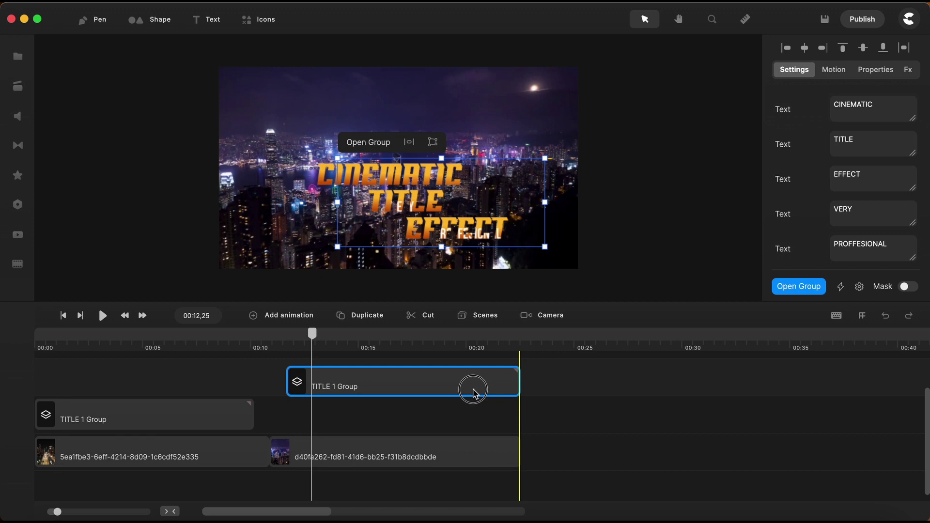
drag(473, 453, 448, 425)
drag(406, 385, 389, 385)
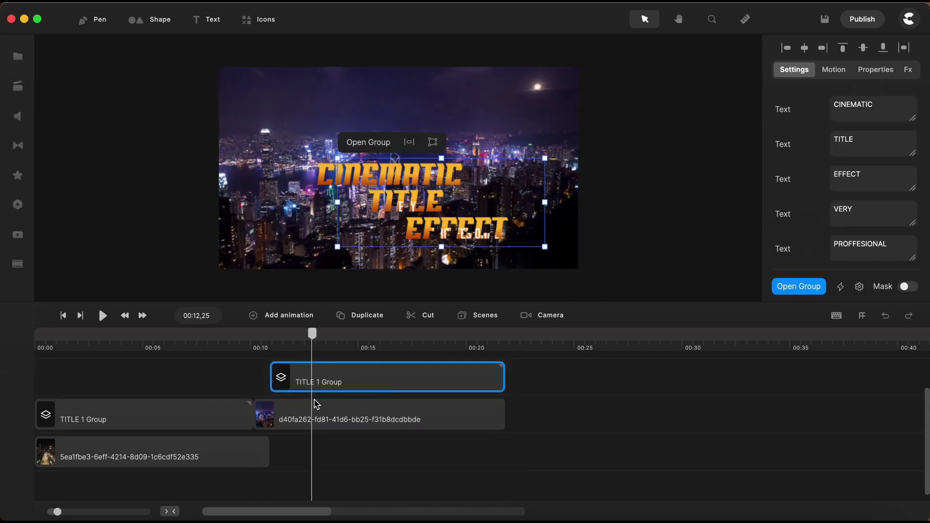
drag(252, 418, 236, 416)
drag(336, 420, 319, 424)
drag(372, 382, 357, 383)
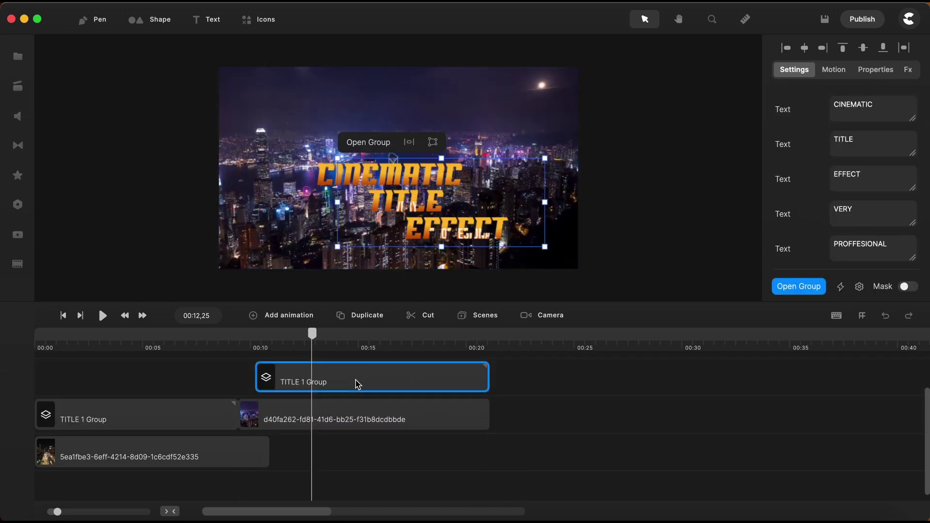
drag(219, 339, 244, 341)
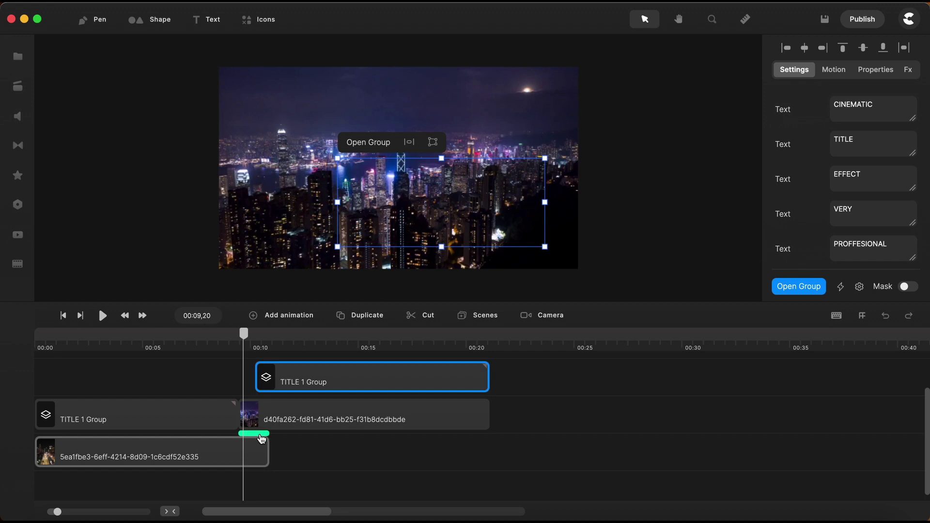
Apply the Fade Through transition between the first and second night-city videos
click(257, 433)
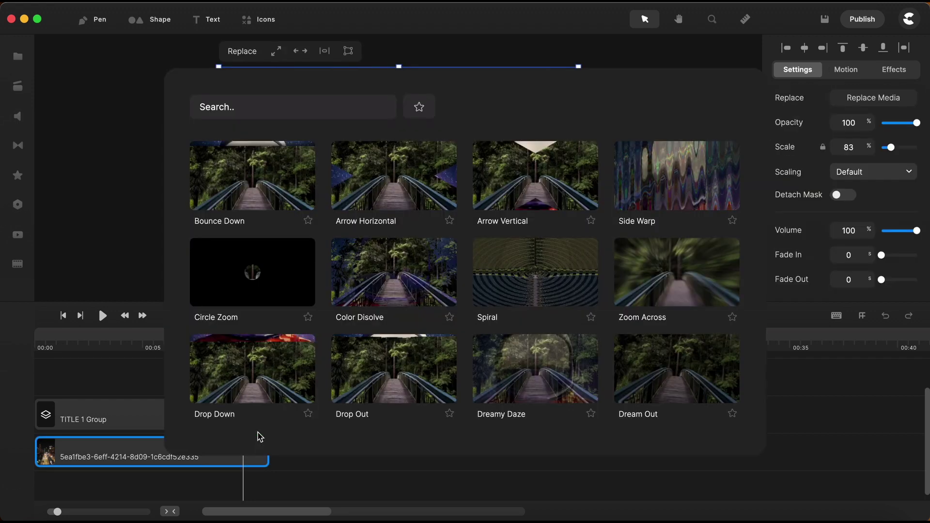
click(288, 111)
text(FADE)
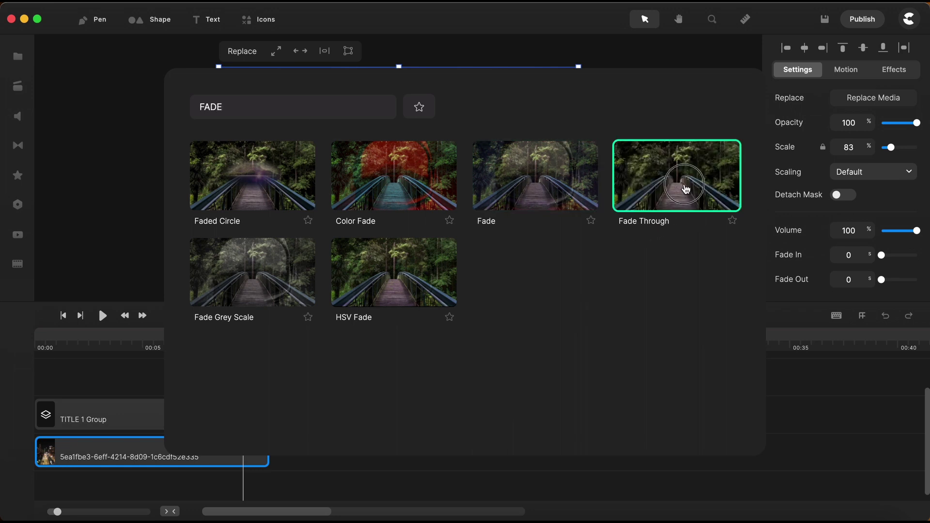
click(685, 190)
Play back from about 00:08 to preview the fade between scenes
click(222, 368)
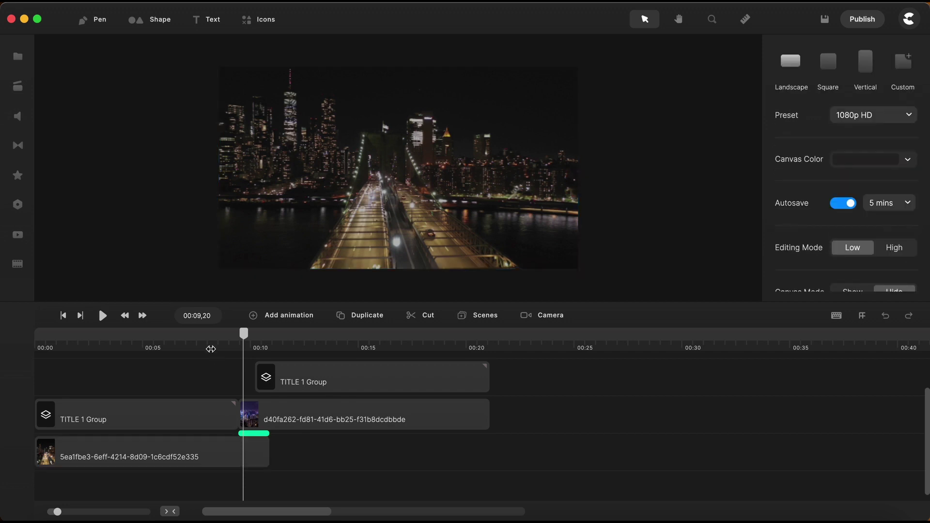
click(209, 347)
key(space)
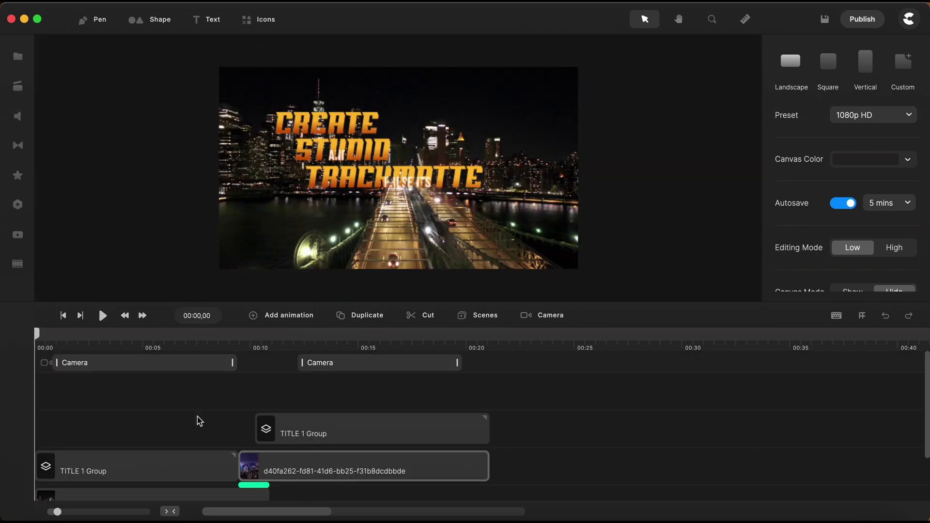
Drag the Cyberpunk City track from the music library onto the project
click(199, 421)
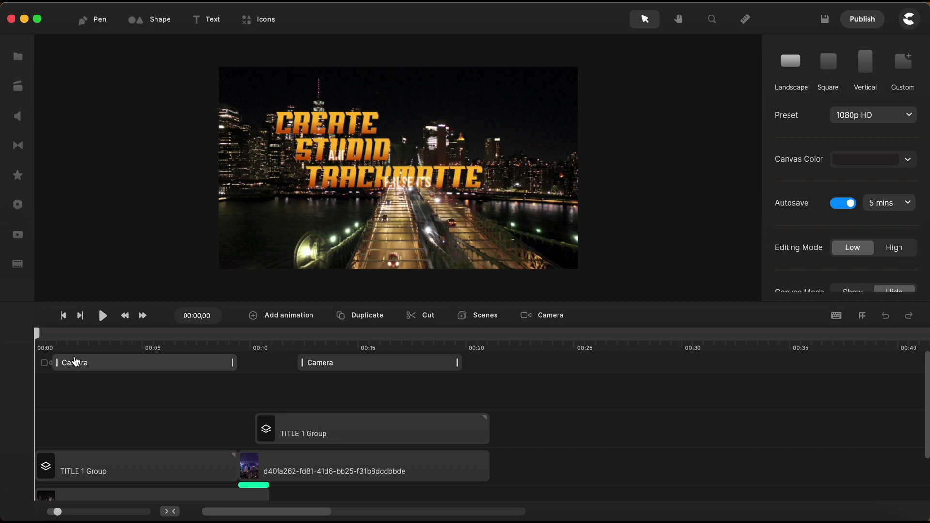
click(18, 119)
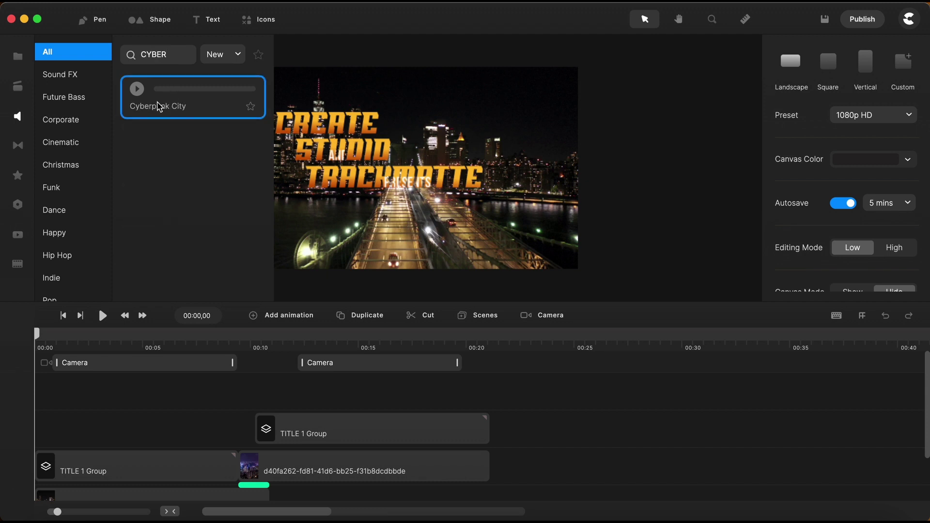
drag(156, 105, 361, 172)
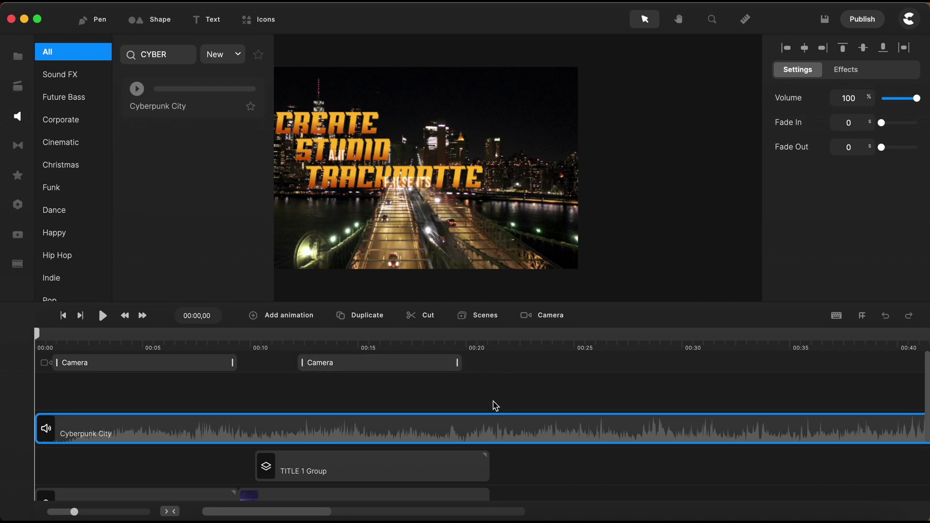
Split the Cyberpunk City music at 00:21,04, delete the remainder, and set a 2-second fade out
click(490, 348)
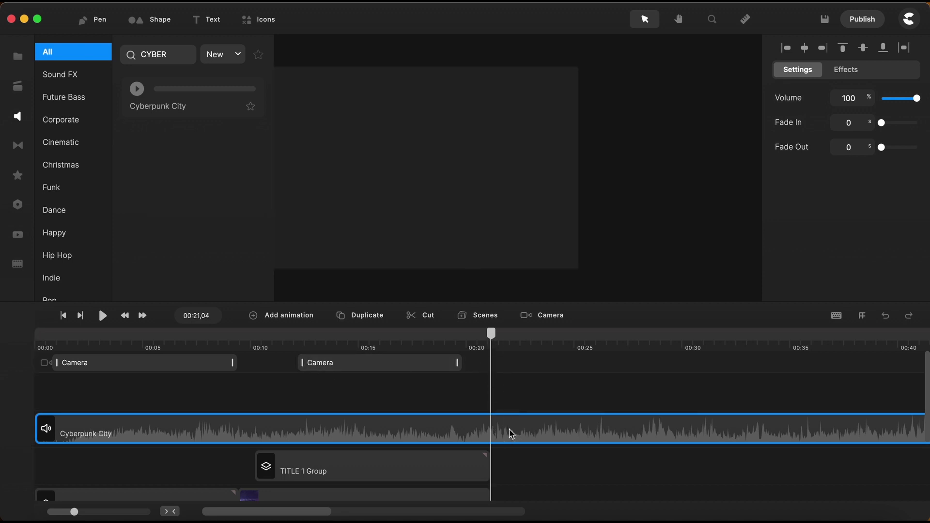
click(416, 316)
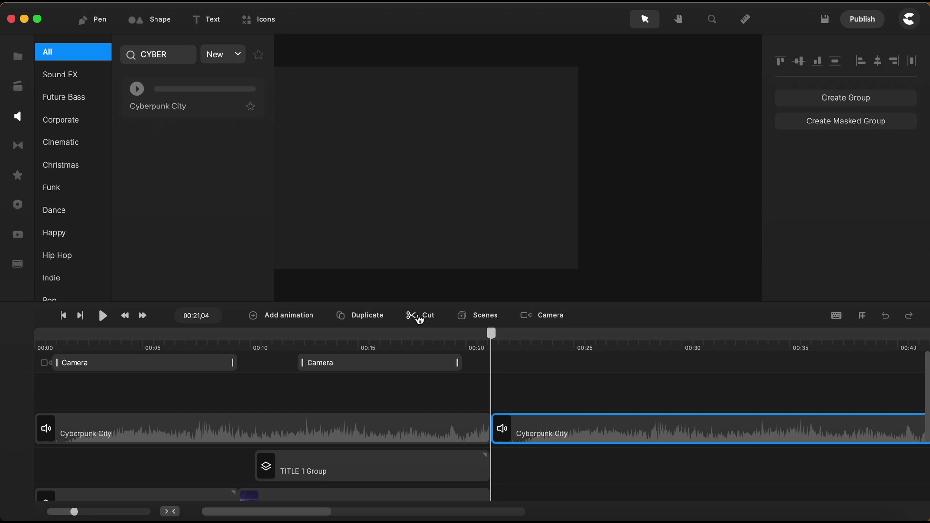
key(Delete)
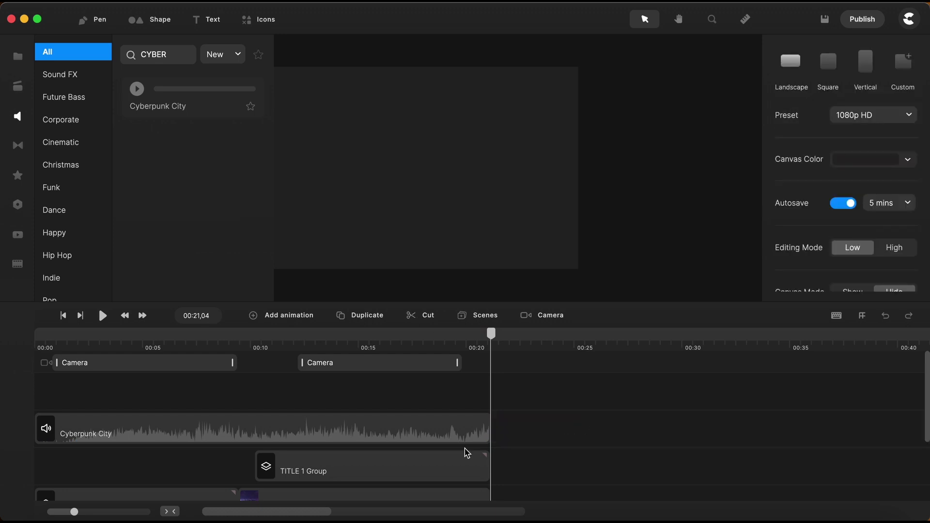
click(459, 436)
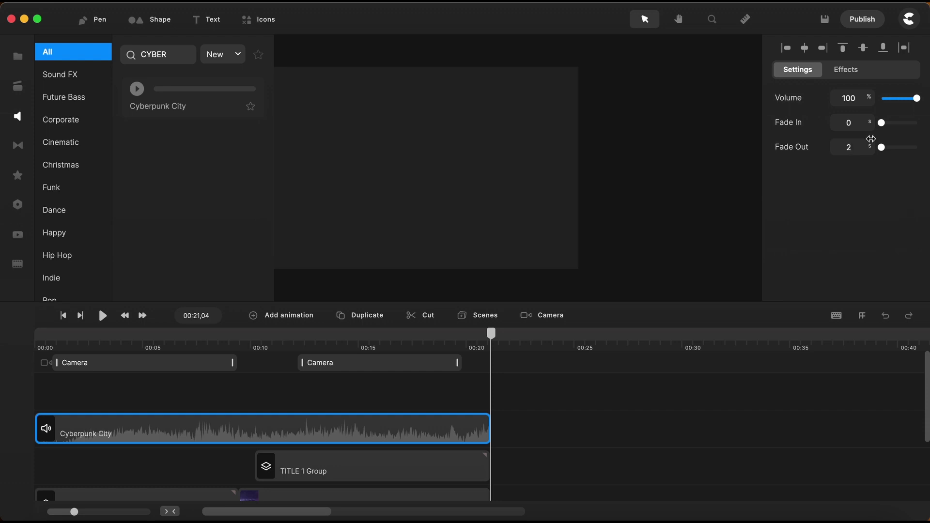
click(557, 437)
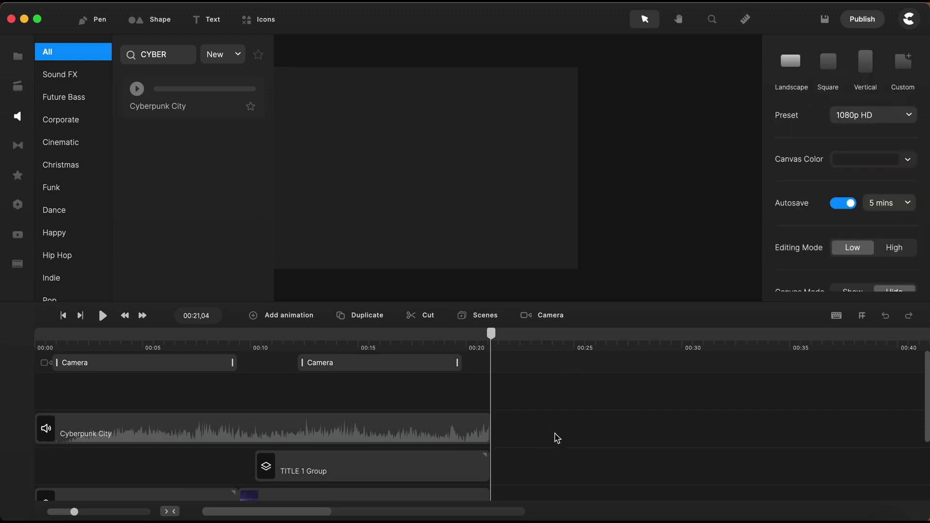
Close the music library panel in the left sidebar
click(18, 117)
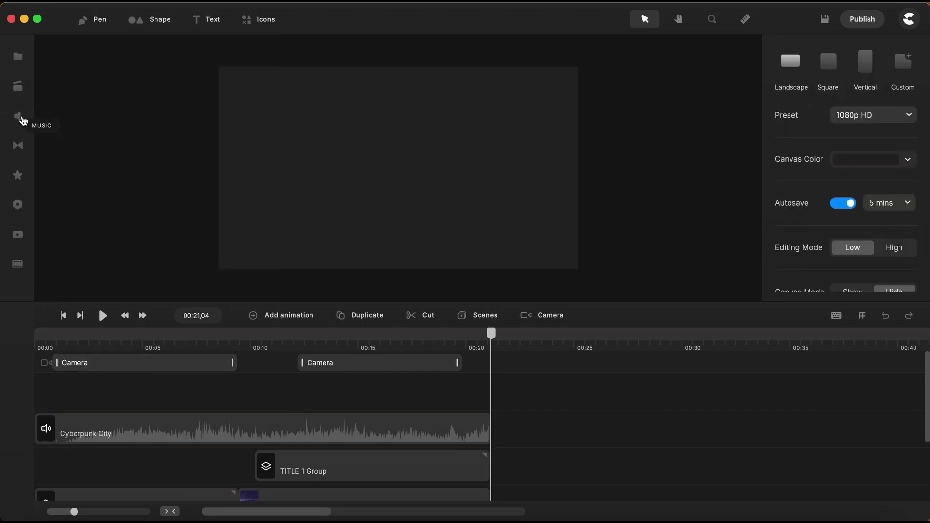